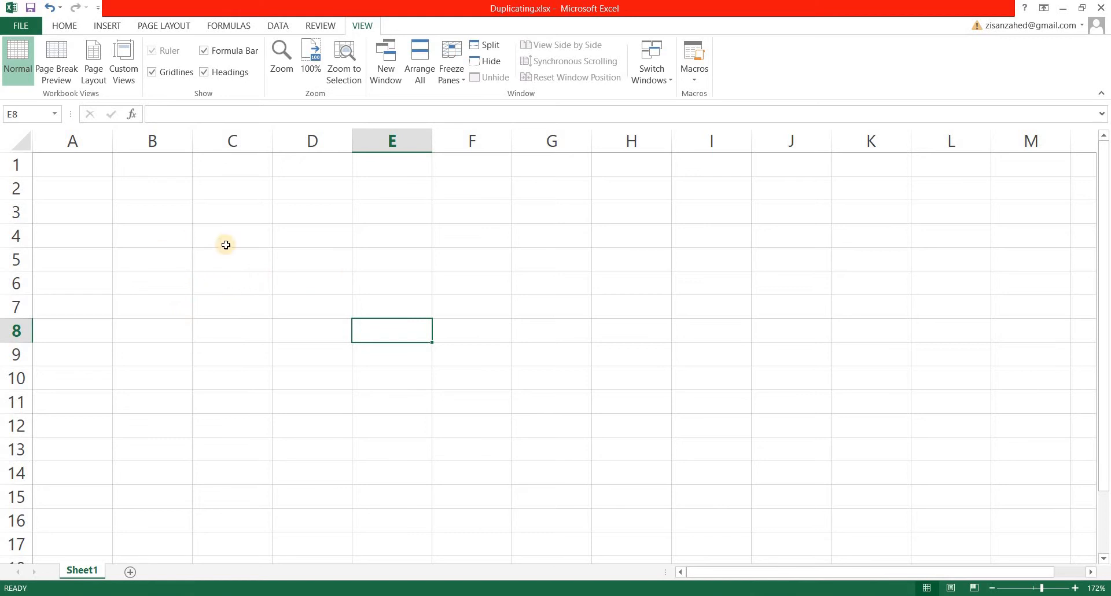
# - Enter the column heading "SL No." in cell C2
pyautogui.click(225, 239)
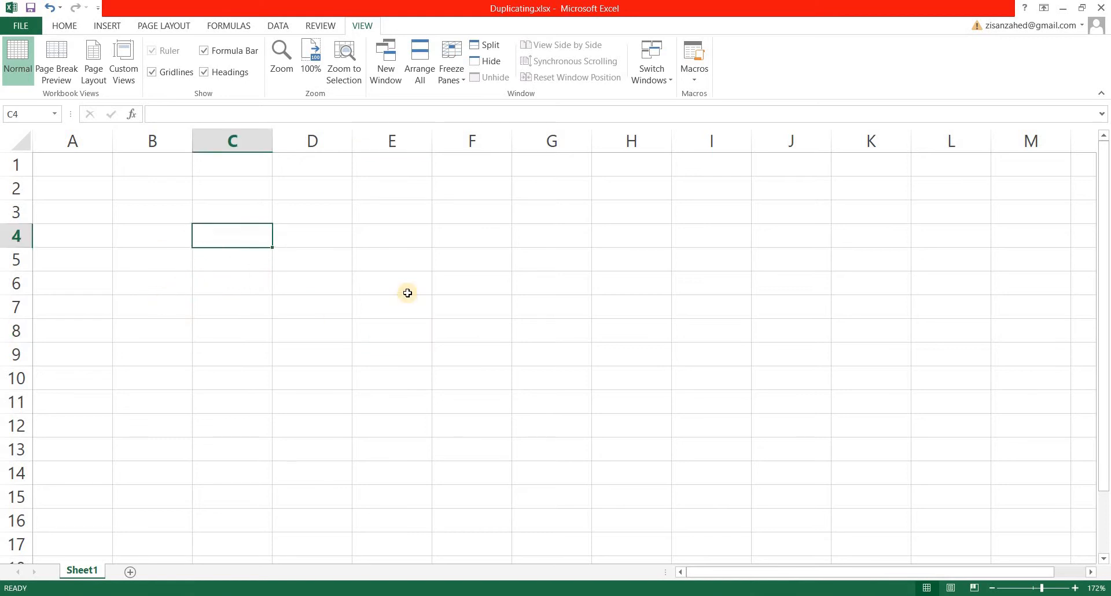
pyautogui.click(221, 190)
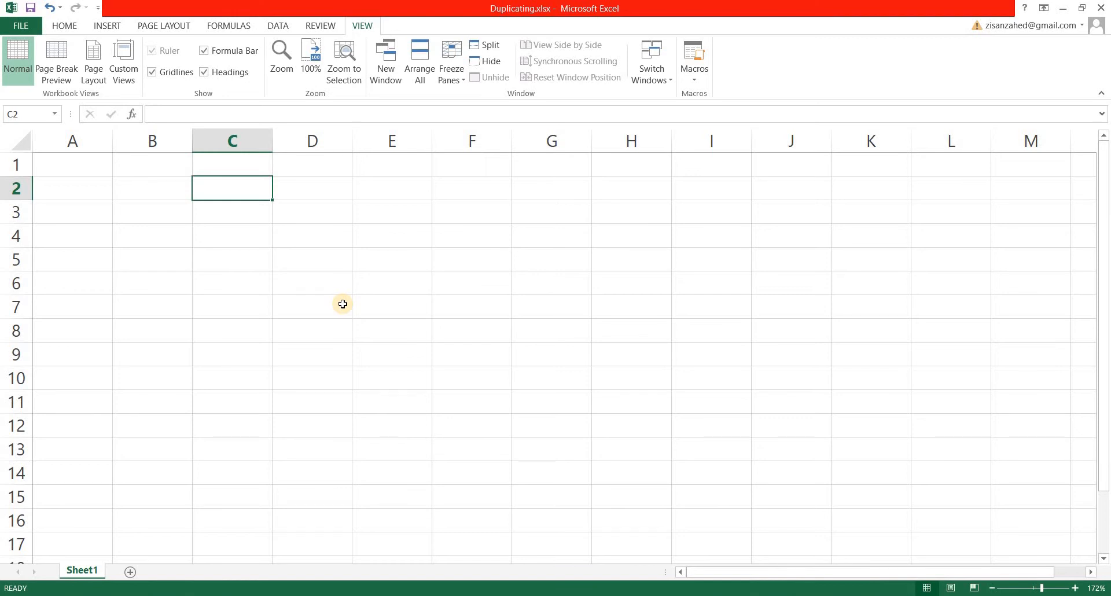
pyautogui.write('Sl')
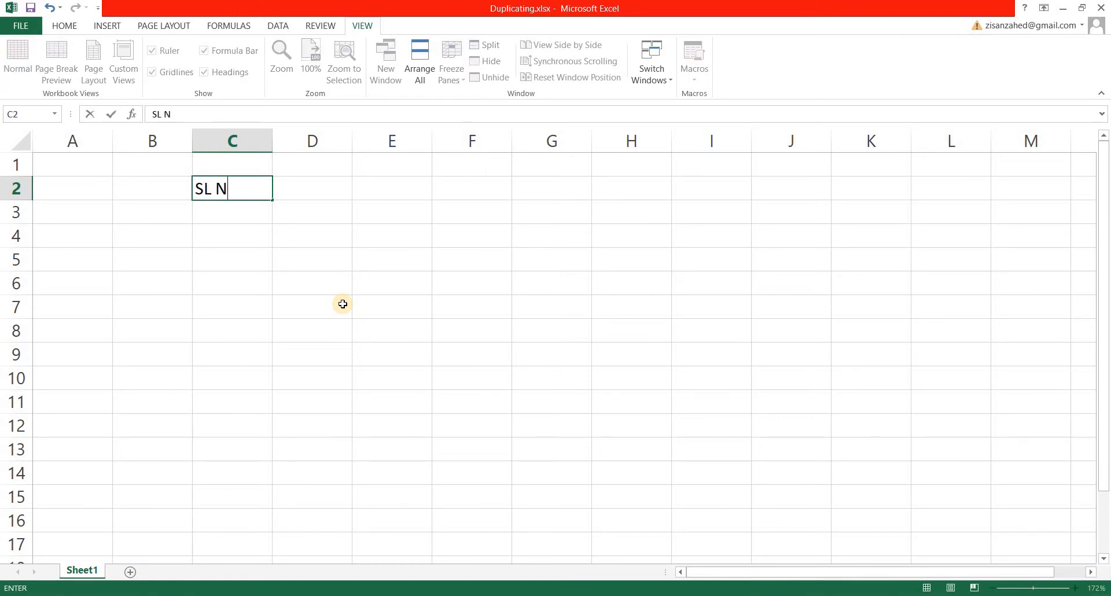
pyautogui.press('Return')
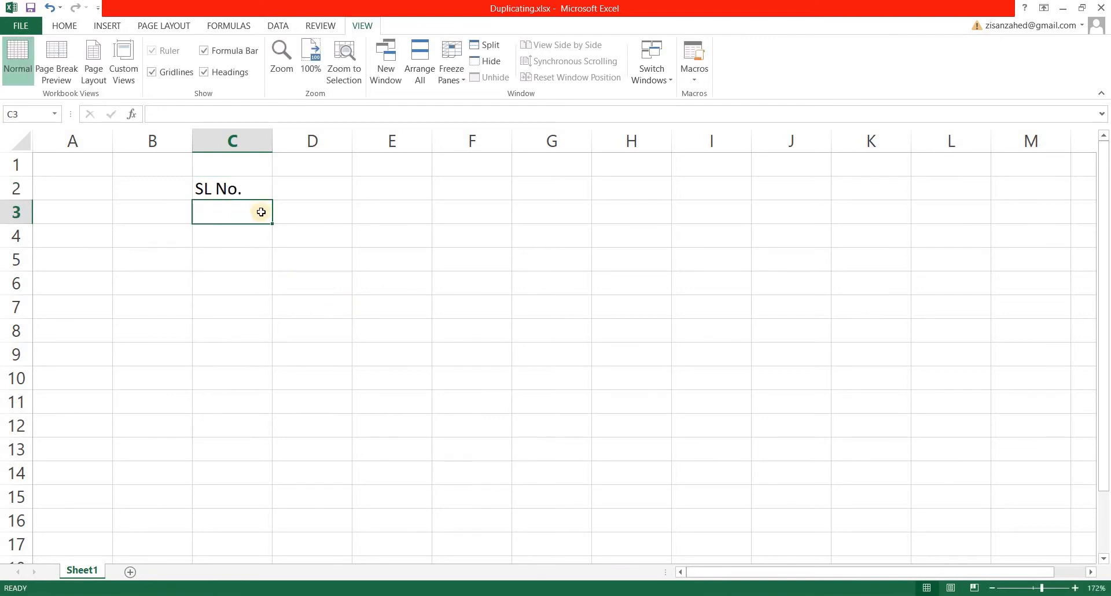
pyautogui.hotkey('shift', 'Down')
pyautogui.hotkey('shift', 'Down')
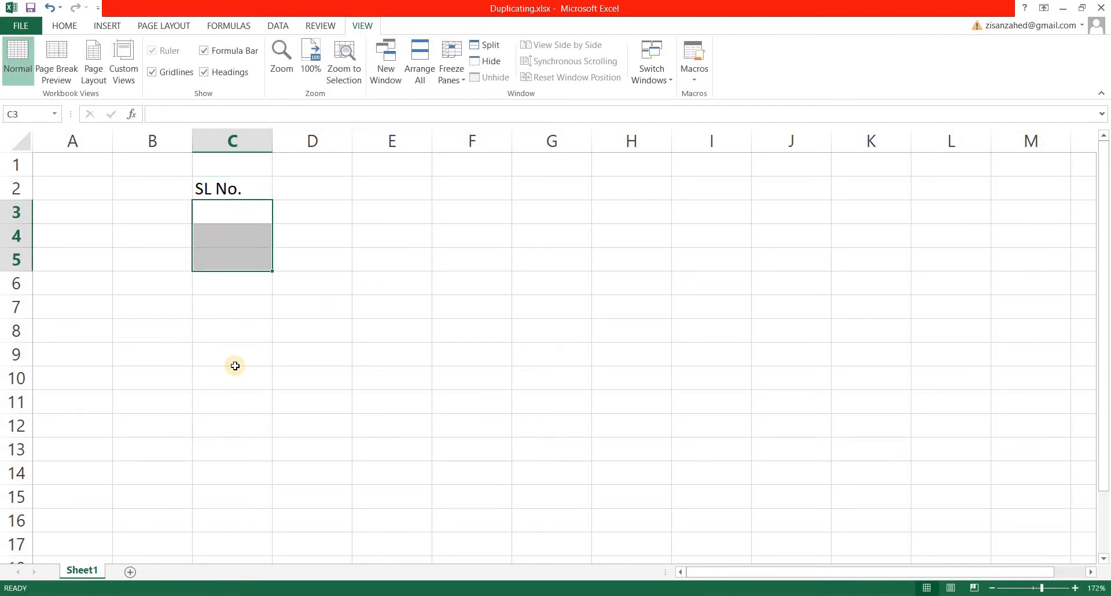
pyautogui.moveTo(255, 221); pyautogui.dragTo(260, 442)
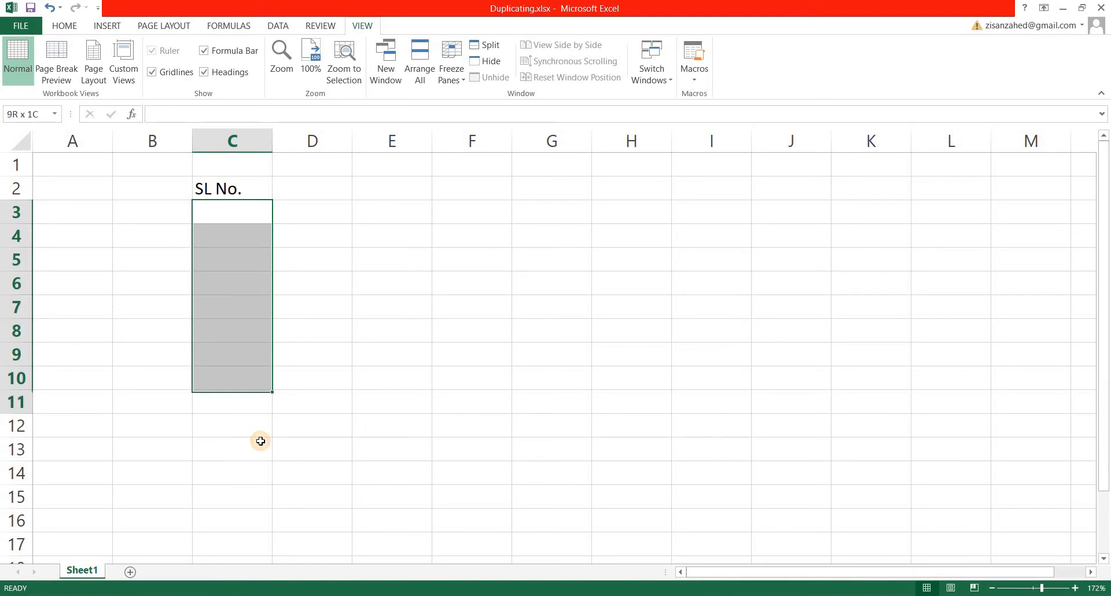
pyautogui.click(346, 386)
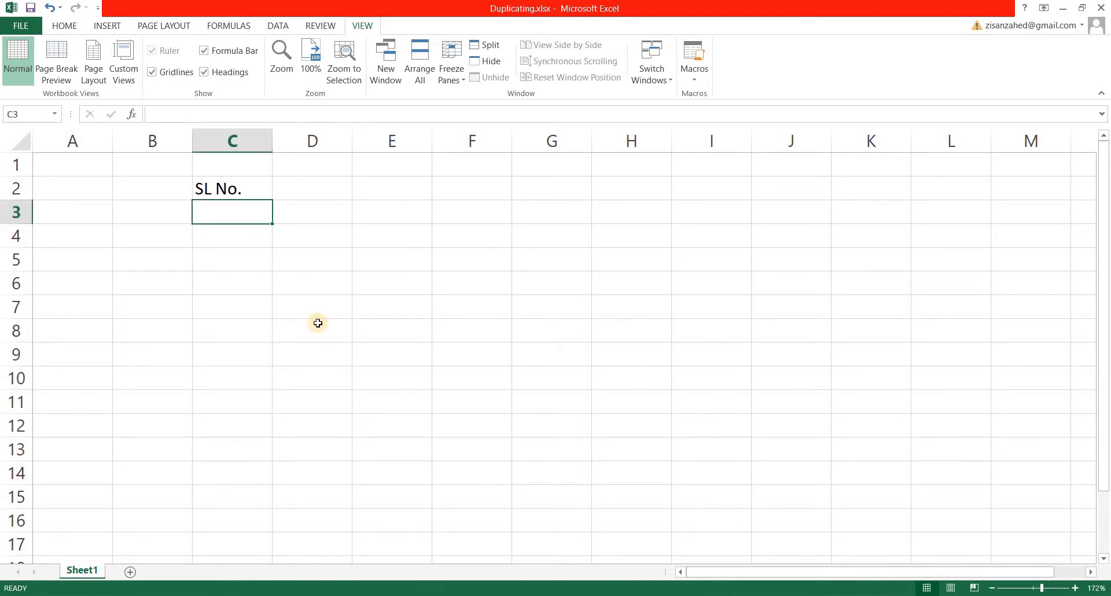
# - Enter the serial numbers 1, 2, 3 and 4 one by one in cells C3 to C6
pyautogui.write('1')
pyautogui.press('Return')
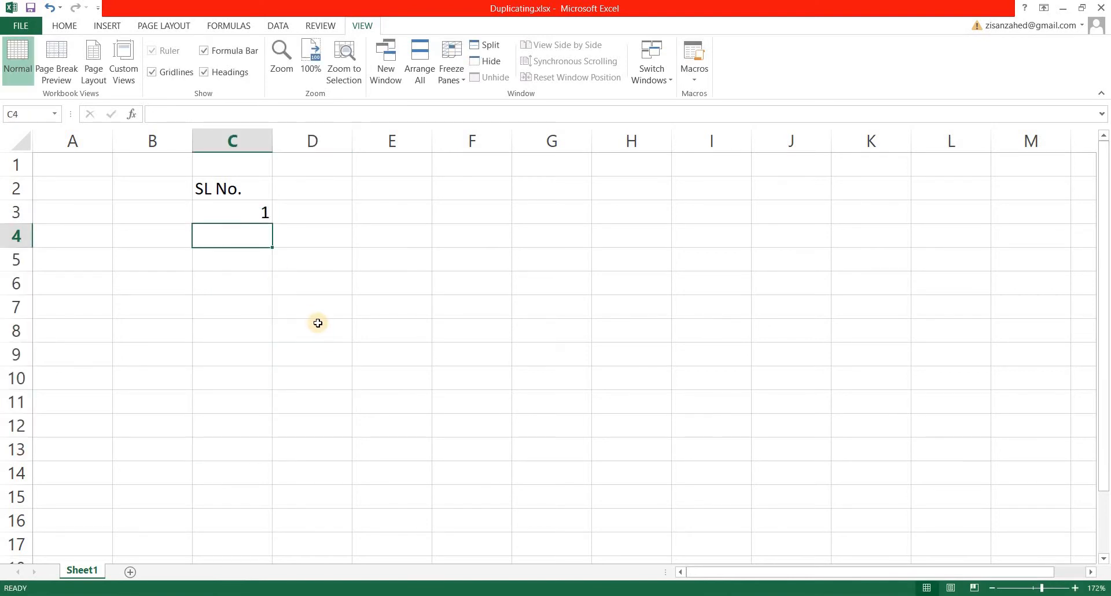
pyautogui.write('2')
pyautogui.press('Return')
pyautogui.write('3')
pyautogui.press('Return')
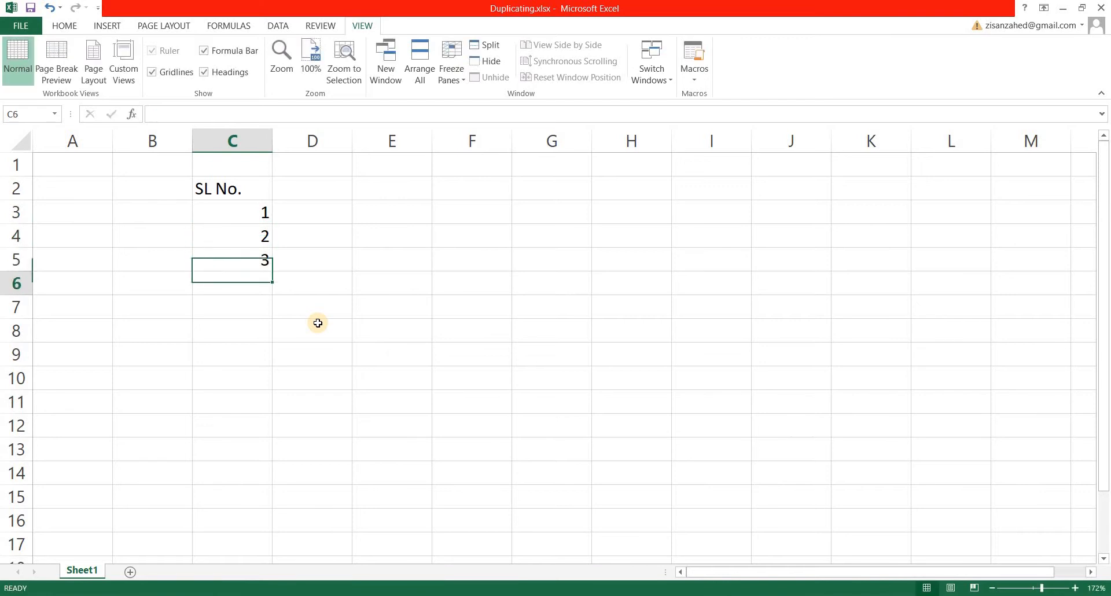
pyautogui.write('4')
pyautogui.press('Return')
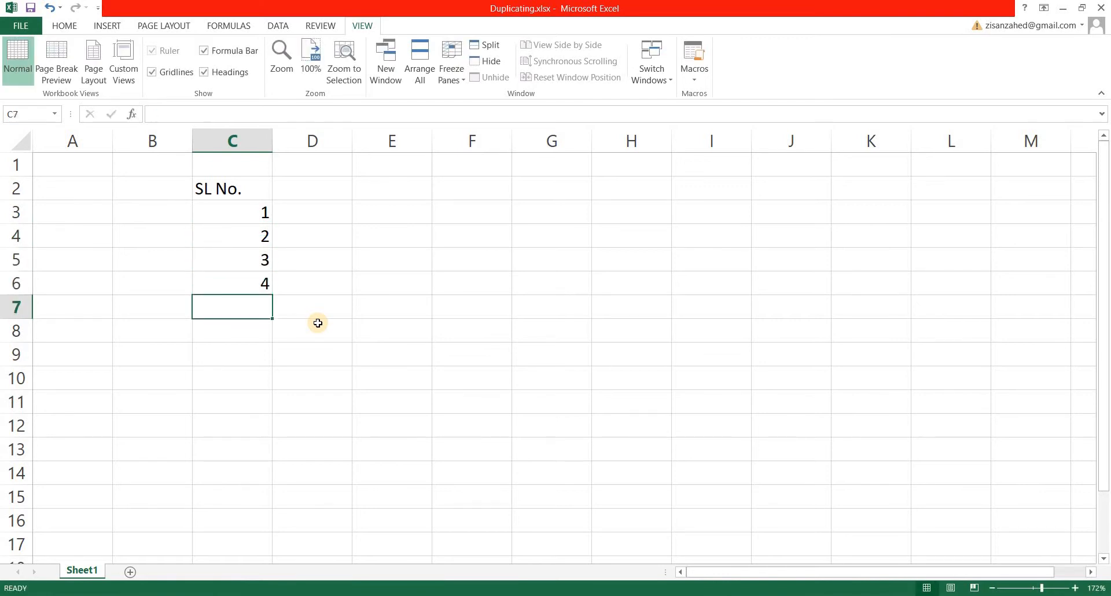
# - Clear the numbers in C3:C6 and return to cell C3
pyautogui.moveTo(258, 211); pyautogui.dragTo(247, 288)
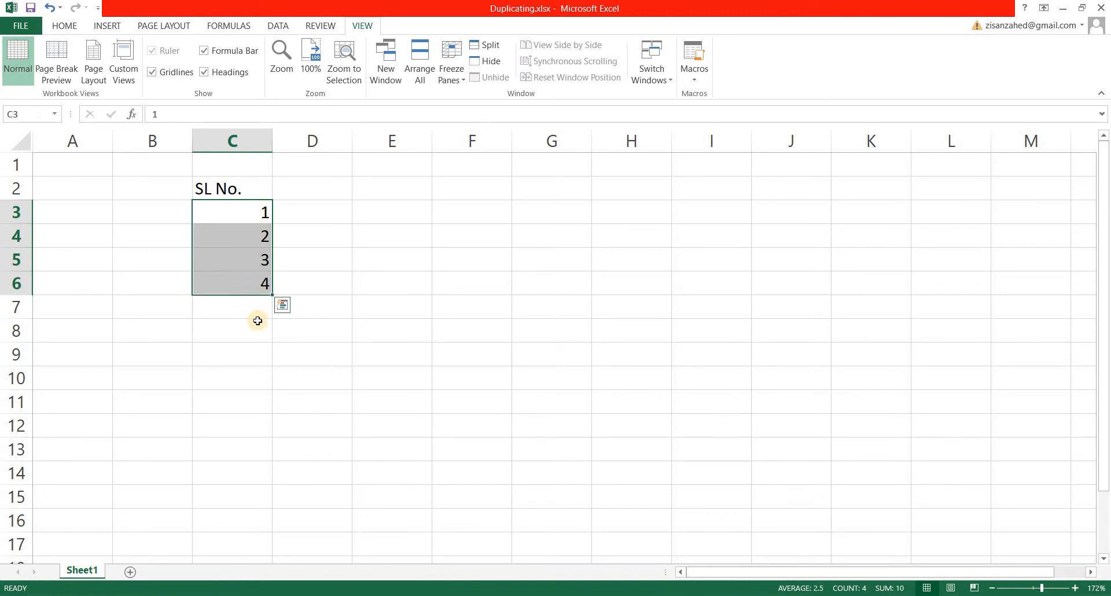
pyautogui.press('Delete')
pyautogui.click(327, 224)
pyautogui.press('Left')
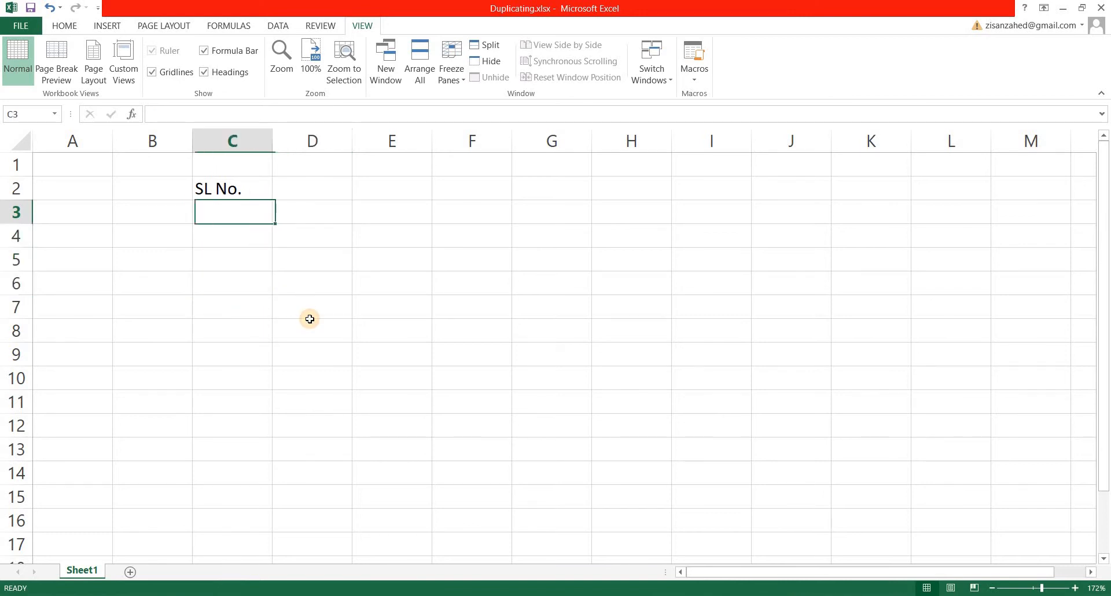
# - Enter the starting serial numbers 1 in C3 and 2 in C4
pyautogui.write('1')
pyautogui.press('Return')
pyautogui.write('2')
pyautogui.press('Return')
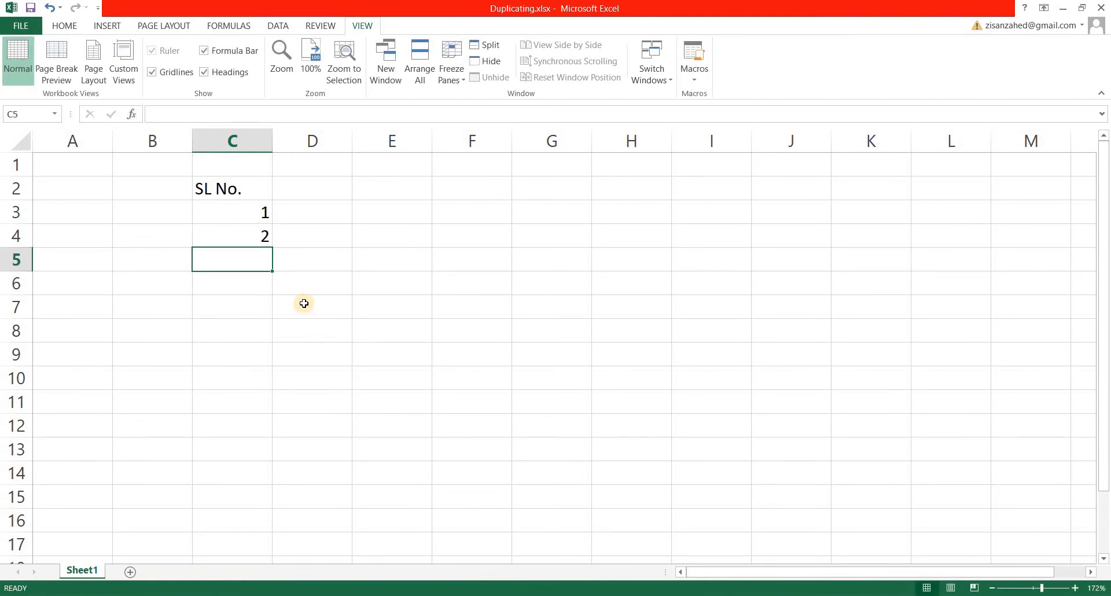
# - Try extending the series in C3:C4 down to C8, and clear the filled cells C5:C8
pyautogui.click(250, 210)
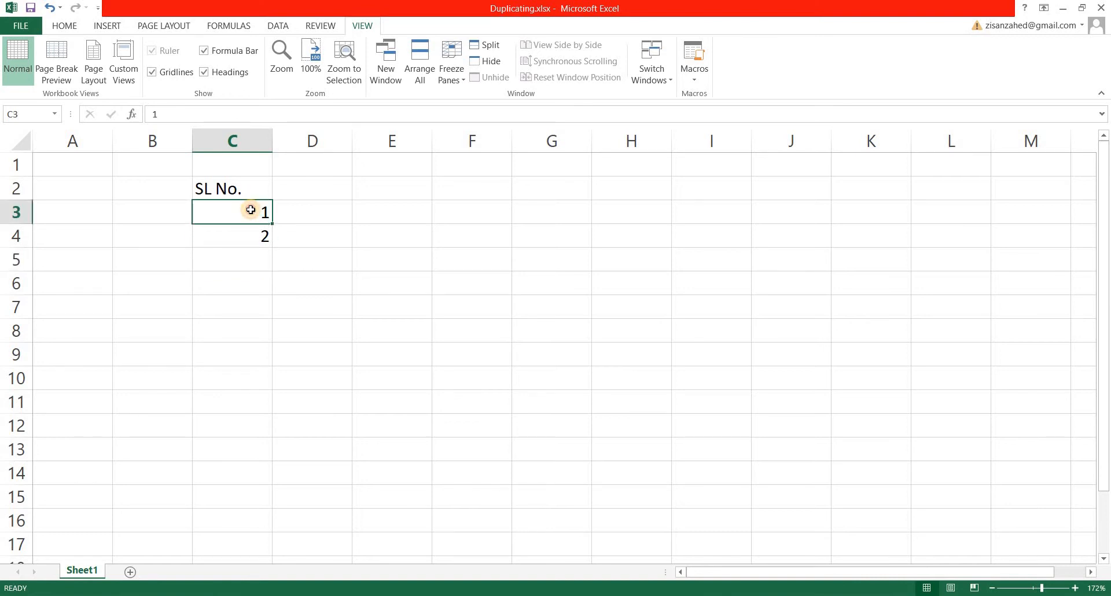
pyautogui.moveTo(250, 210); pyautogui.dragTo(224, 234)
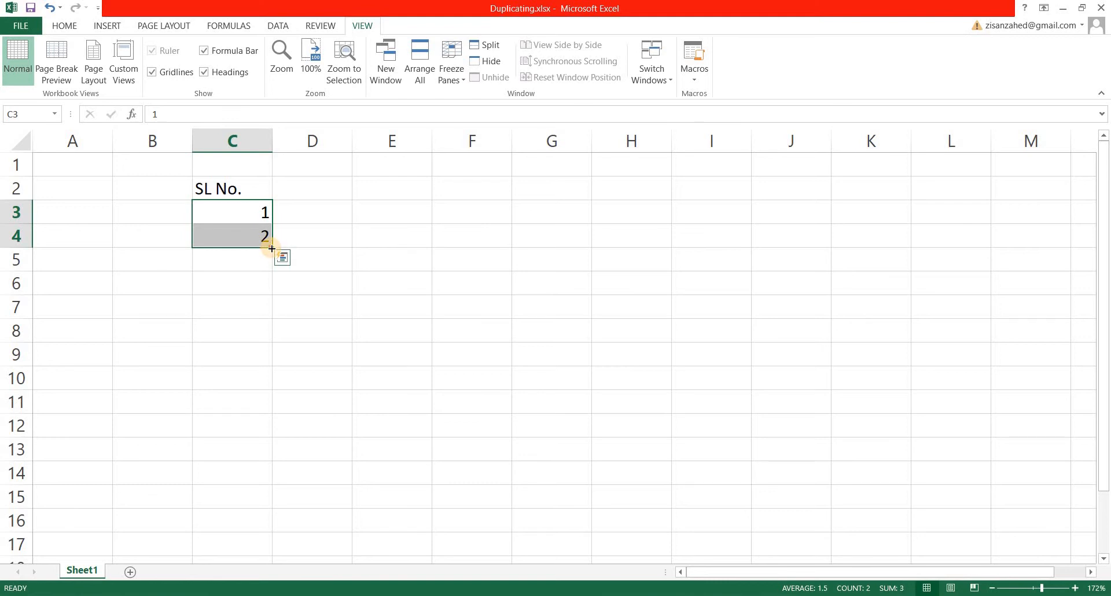
pyautogui.moveTo(272, 249); pyautogui.dragTo(268, 353)
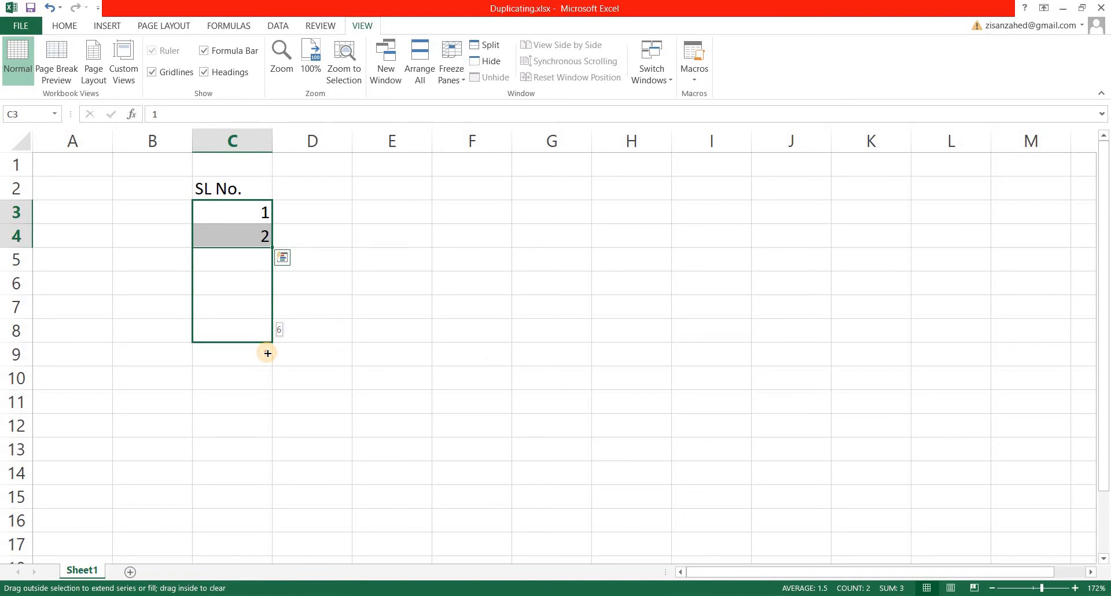
pyautogui.moveTo(267, 350); pyautogui.dragTo(266, 352)
pyautogui.click(266, 355)
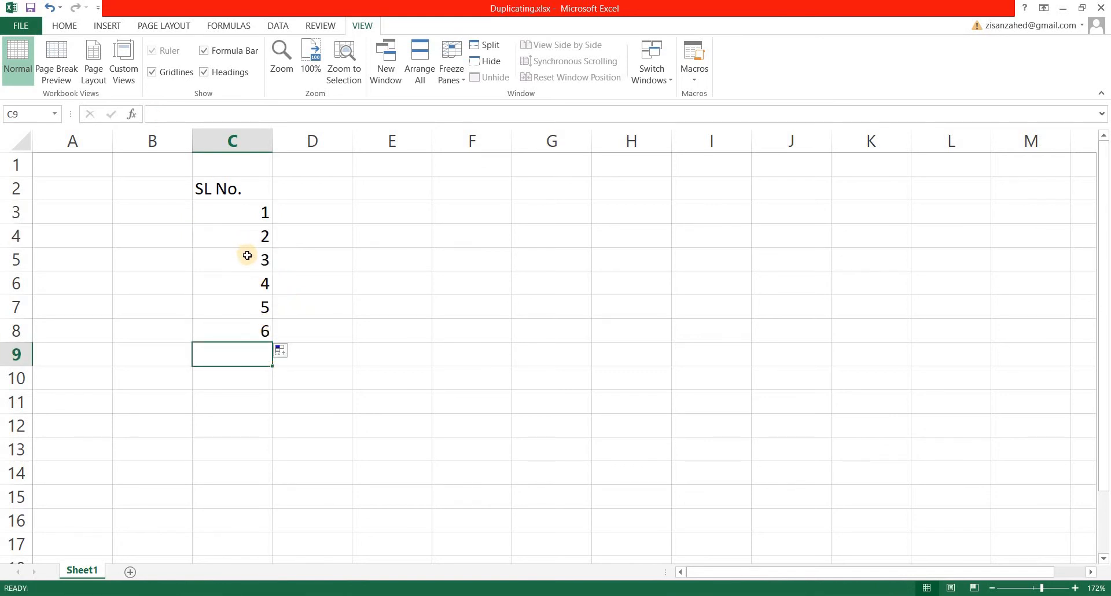
pyautogui.moveTo(243, 259); pyautogui.dragTo(241, 329)
pyautogui.press('Delete')
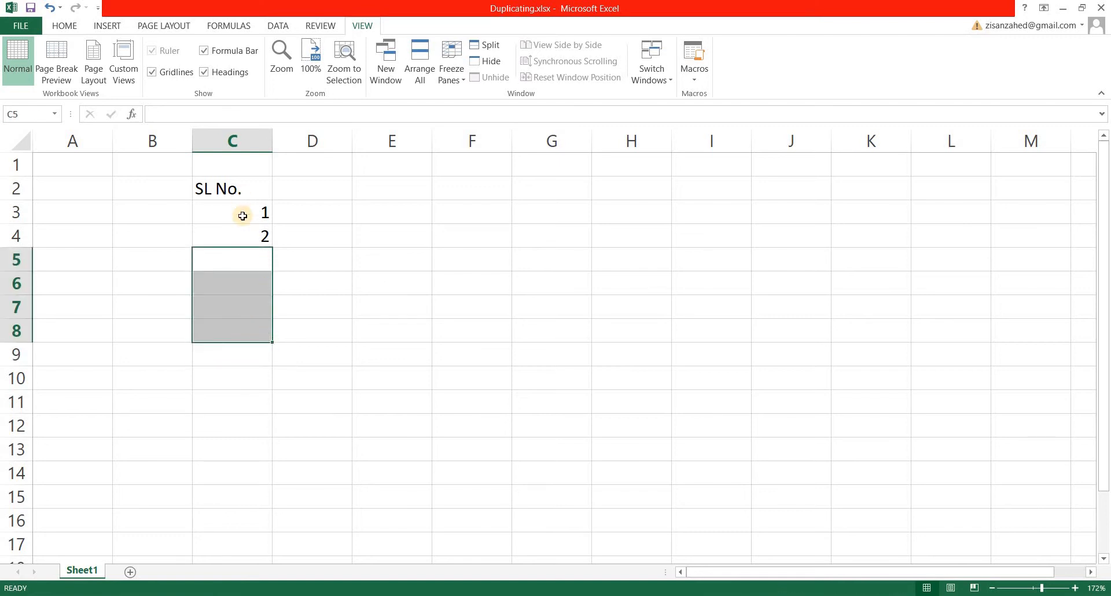
# - Extend the series in C3:C4 down to C12 so the serial numbers run from 1 to 10
pyautogui.moveTo(246, 216); pyautogui.dragTo(268, 356)
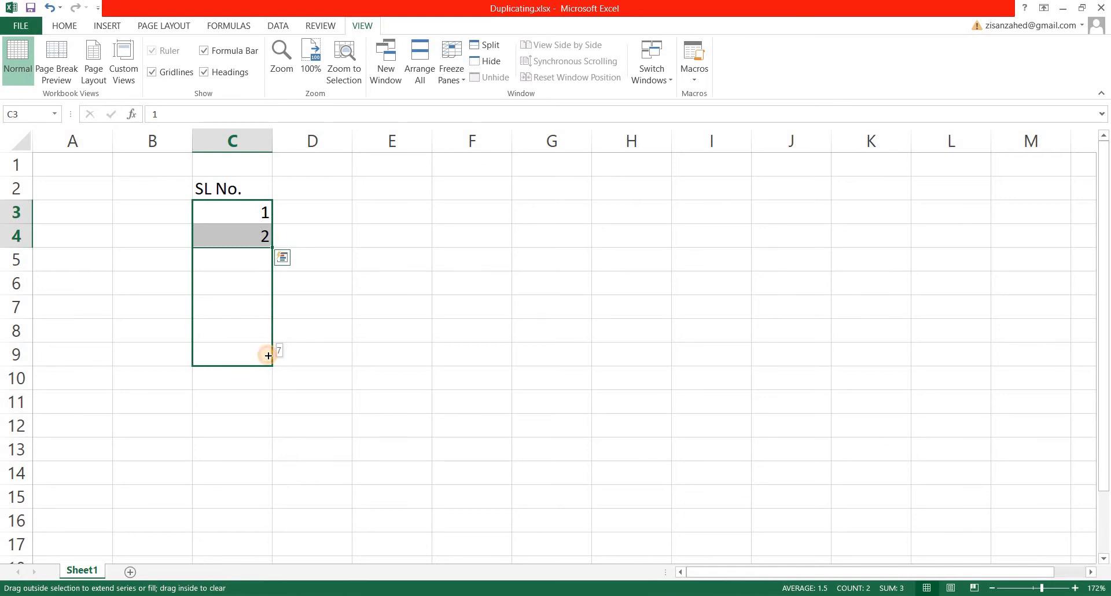
pyautogui.moveTo(268, 355); pyautogui.dragTo(271, 428)
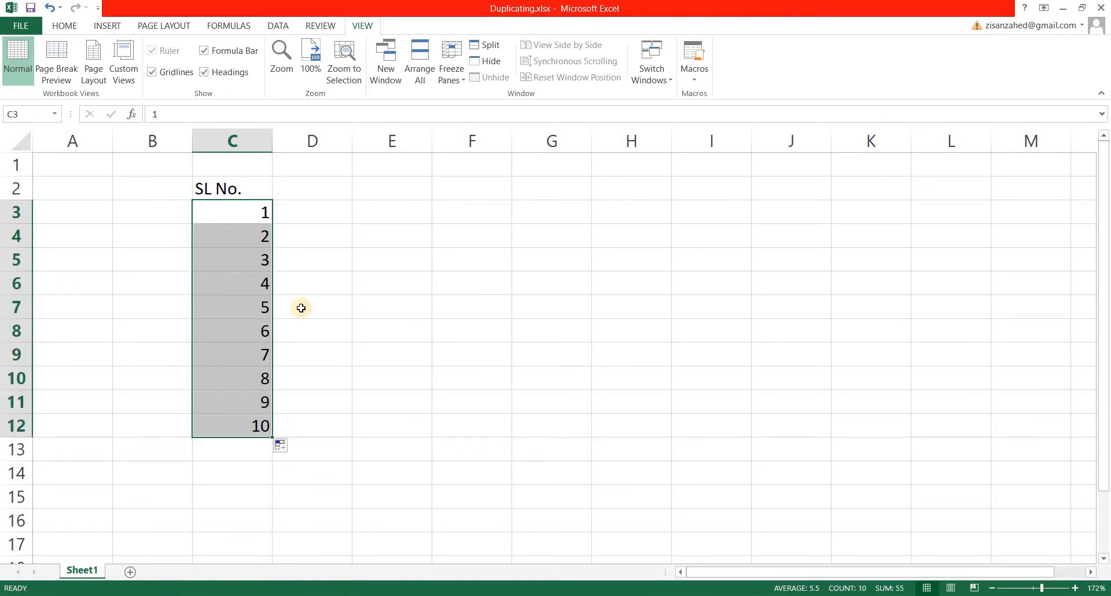
pyautogui.moveTo(312, 307); pyautogui.dragTo(313, 330)
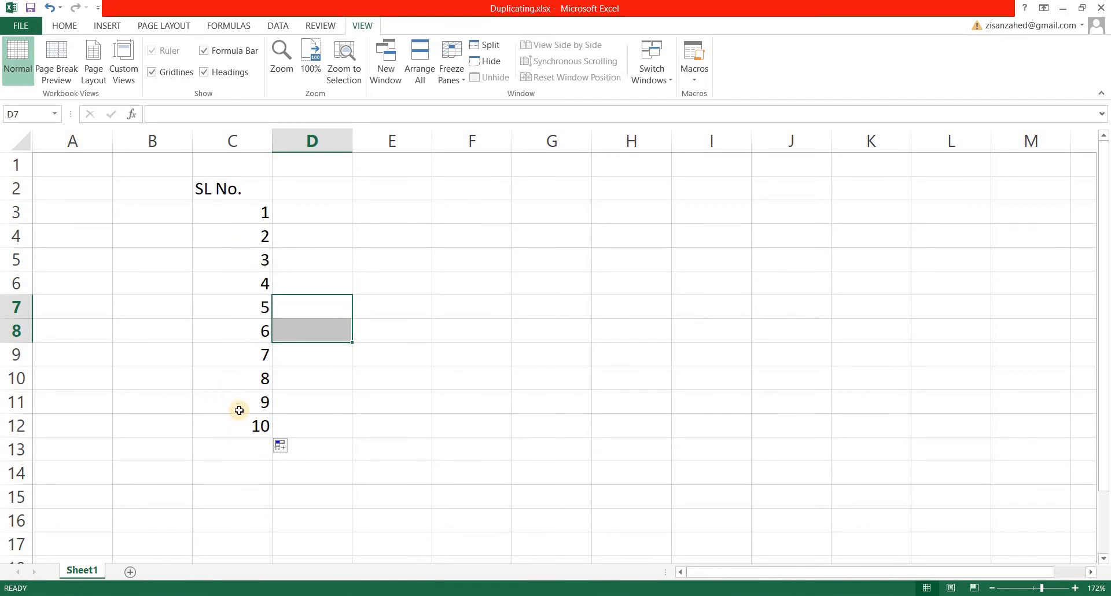
pyautogui.click(402, 308)
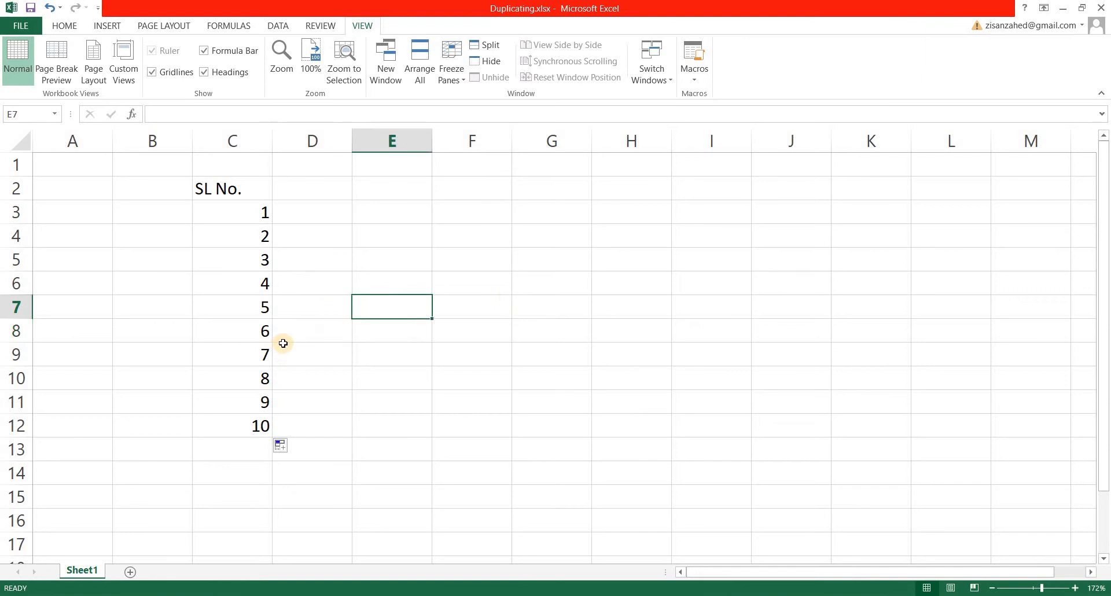
pyautogui.click(259, 220)
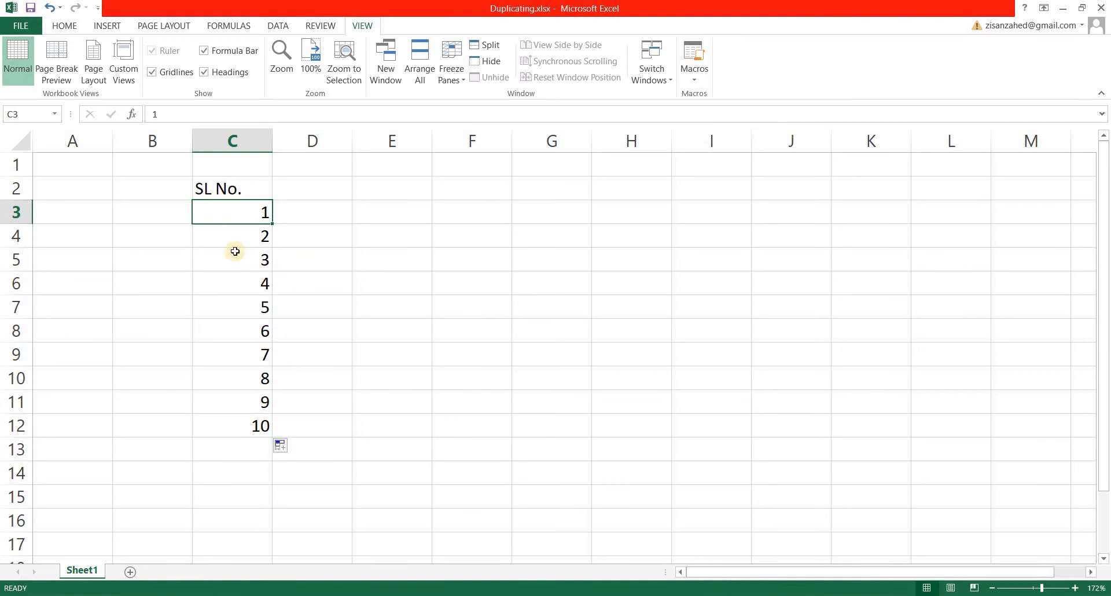
# - Enter the heading "constant value fpr multiplication" in cell D2
pyautogui.click(332, 188)
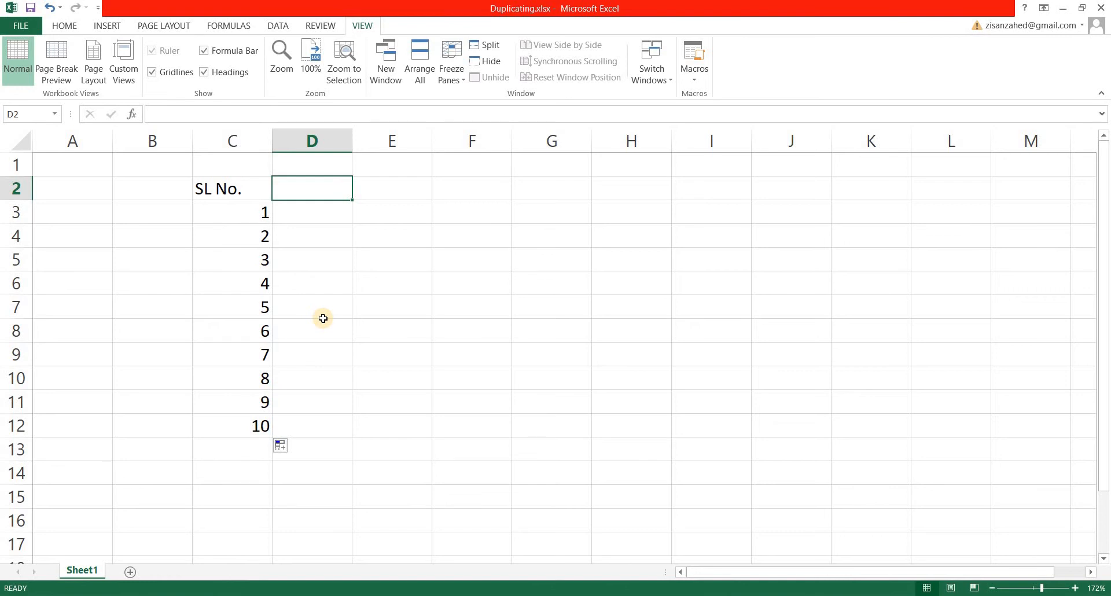
pyautogui.write('con')
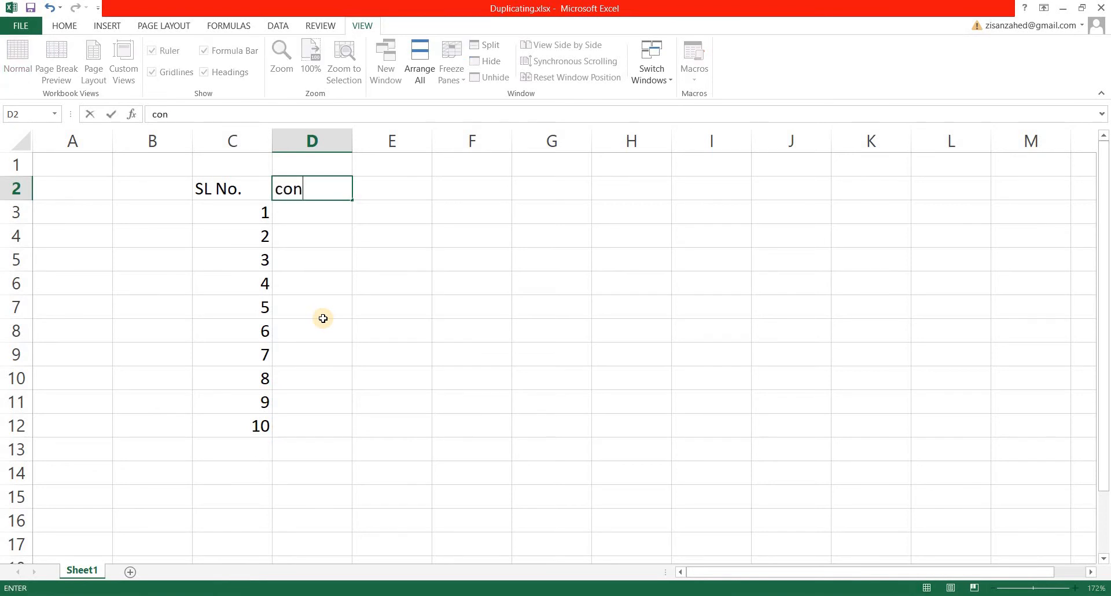
pyautogui.write('stant value fp')
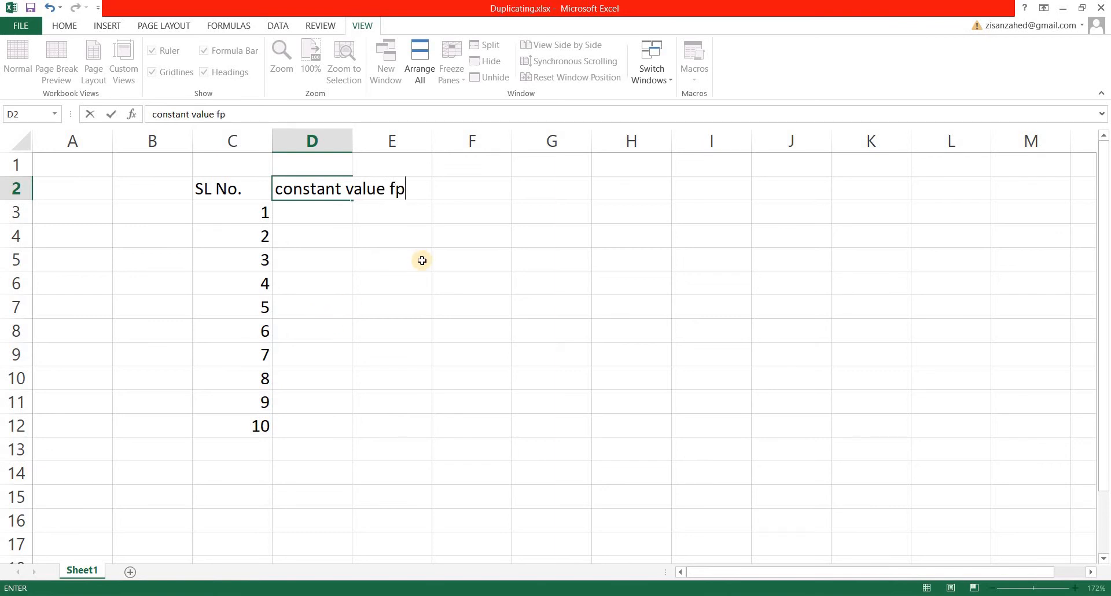
pyautogui.write('r multiplica')
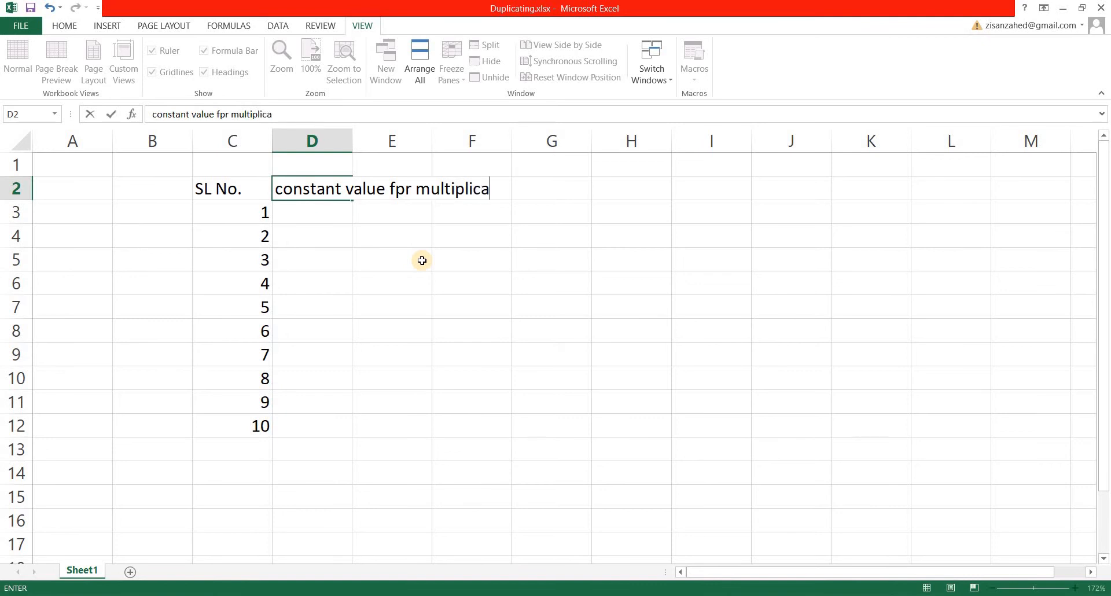
pyautogui.write('on')
pyautogui.press('Return')
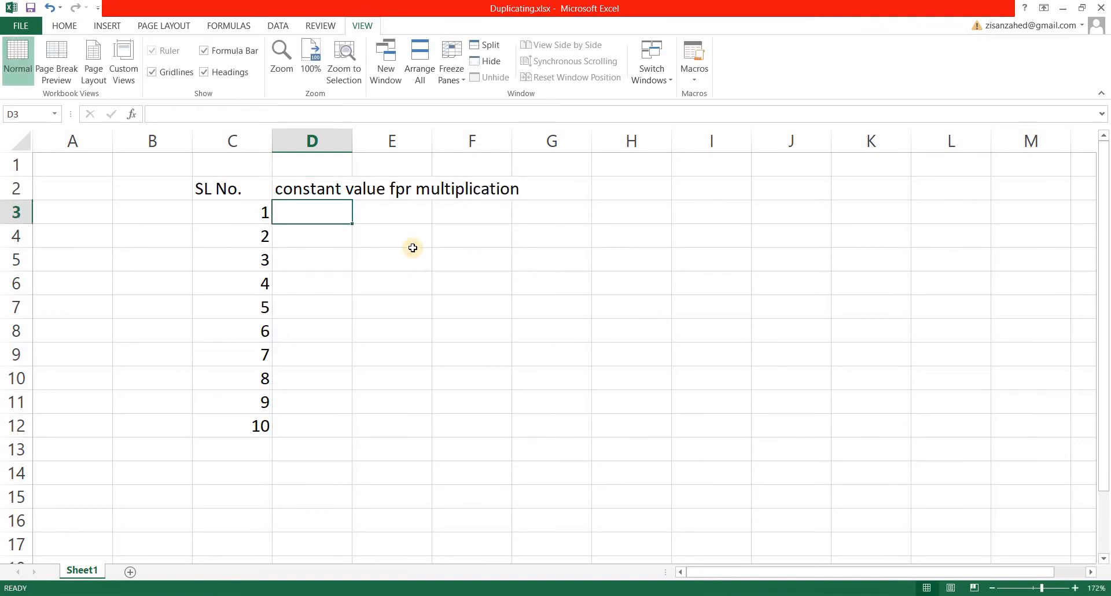
# - Make column D slightly wider than its default width and wrap the heading text in D2
pyautogui.click(309, 189)
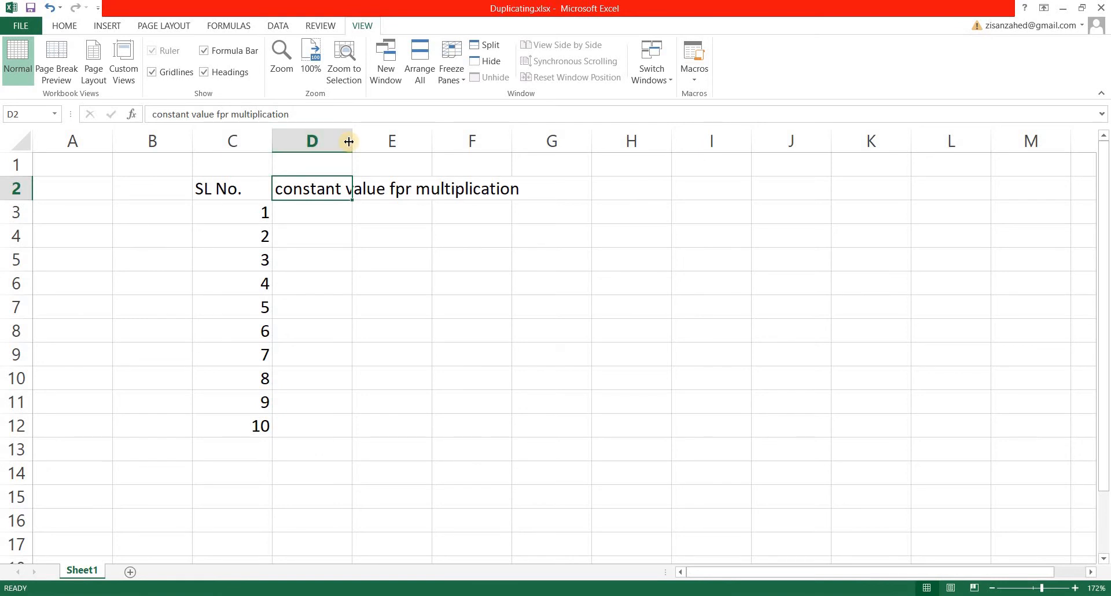
pyautogui.moveTo(349, 141); pyautogui.dragTo(520, 139)
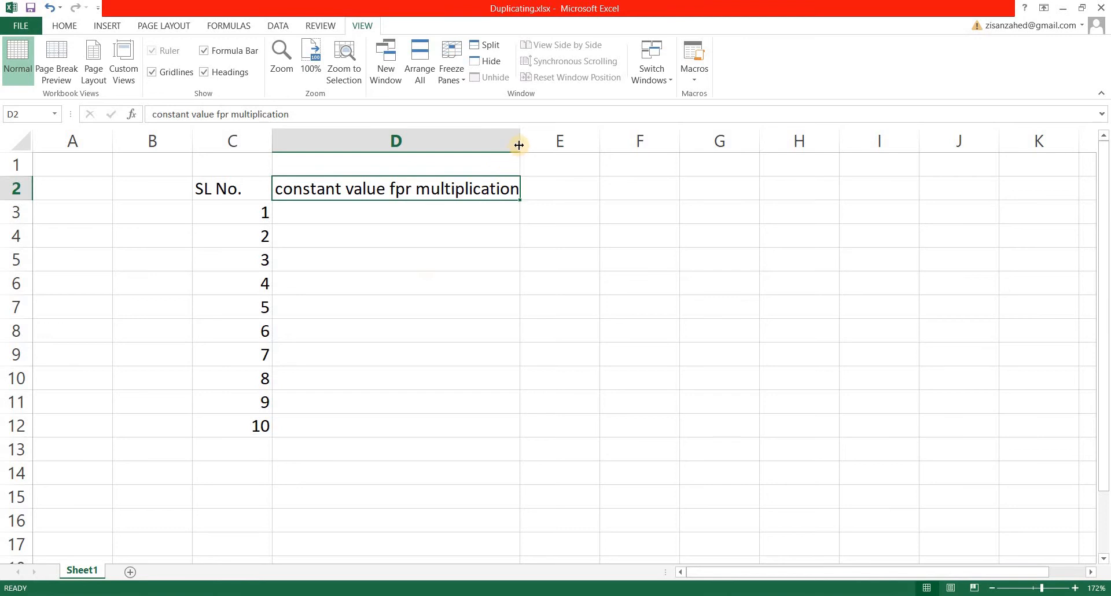
pyautogui.moveTo(520, 142); pyautogui.dragTo(372, 211)
pyautogui.click(59, 24)
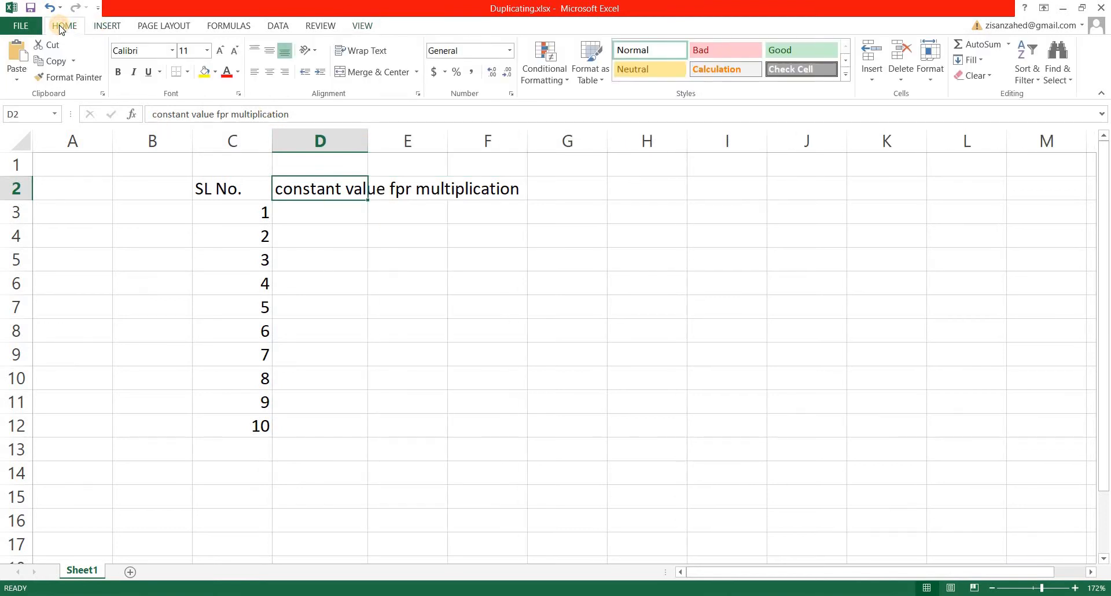
pyautogui.click(365, 52)
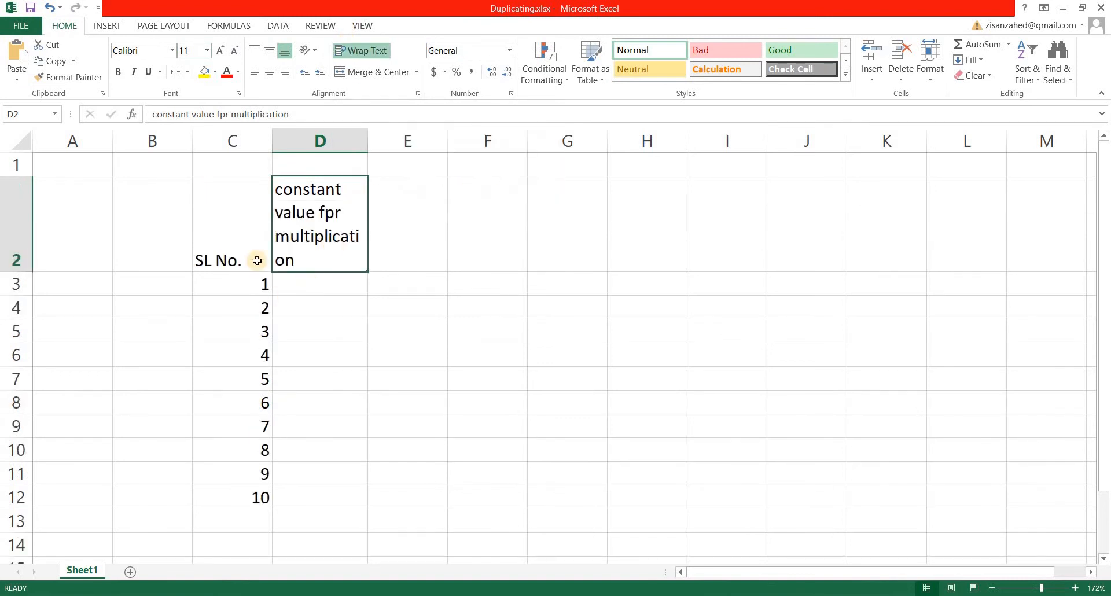
# - Try entering 5 separately in cells D3, D4 and D5, and clear all three cells
pyautogui.click(284, 307)
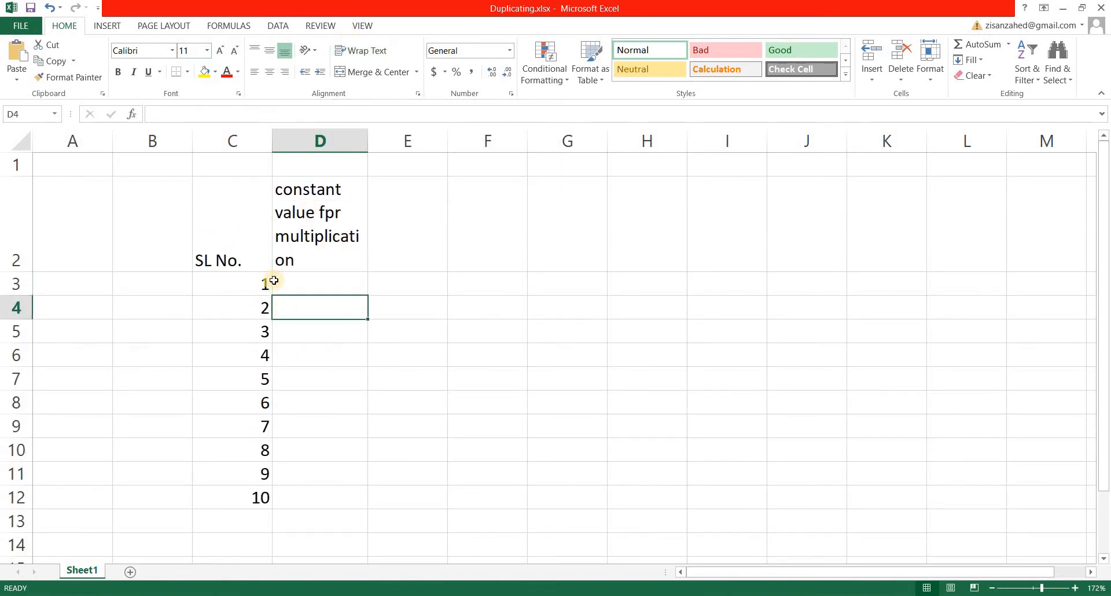
pyautogui.press('Up')
pyautogui.press('Up')
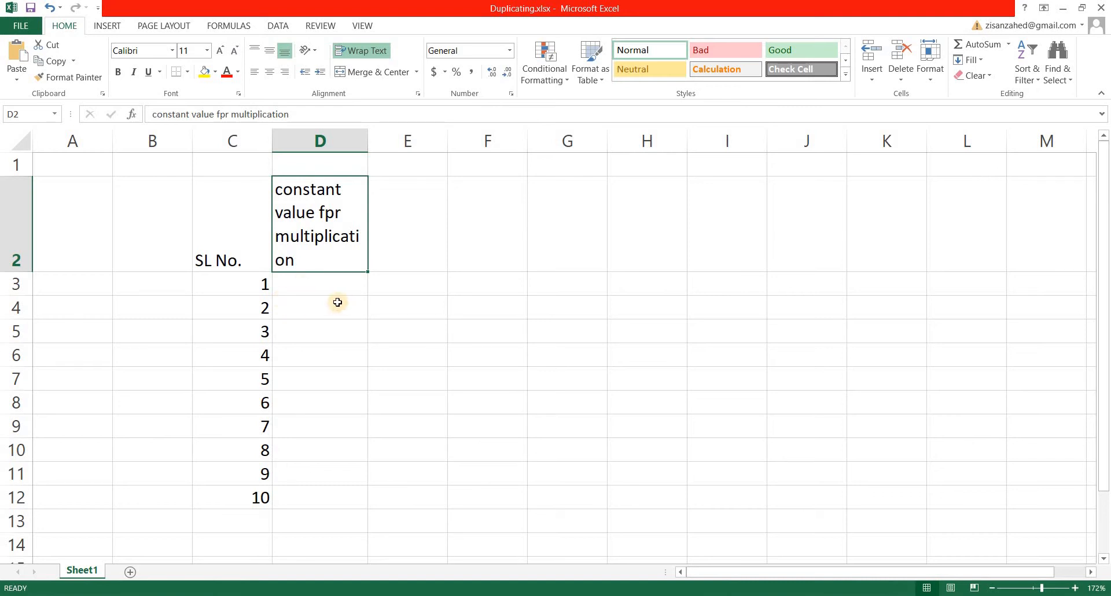
pyautogui.press('Down')
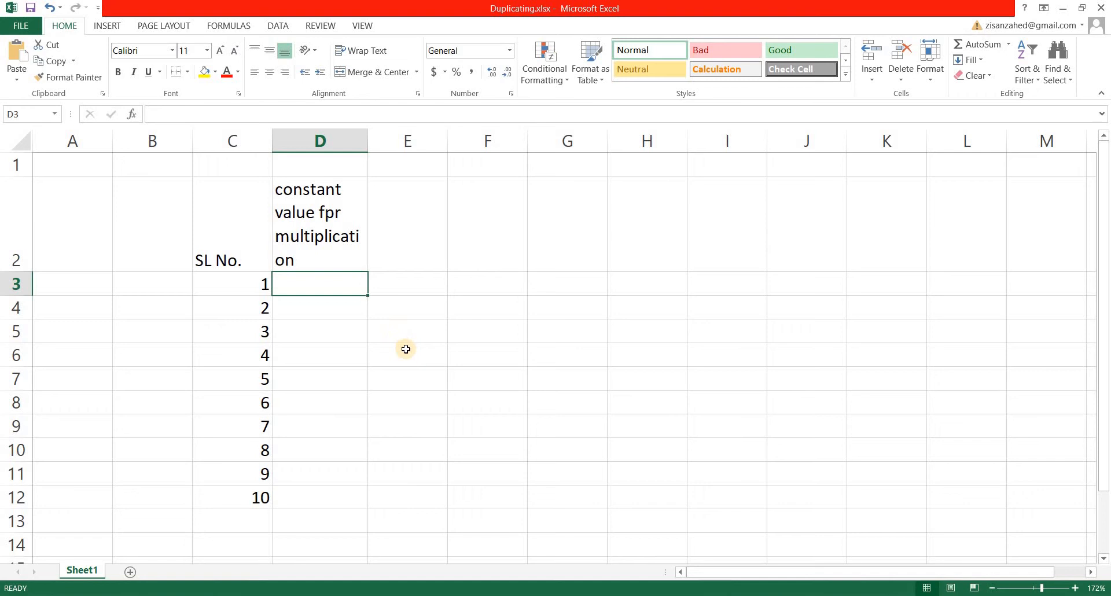
pyautogui.write('5')
pyautogui.press('Return')
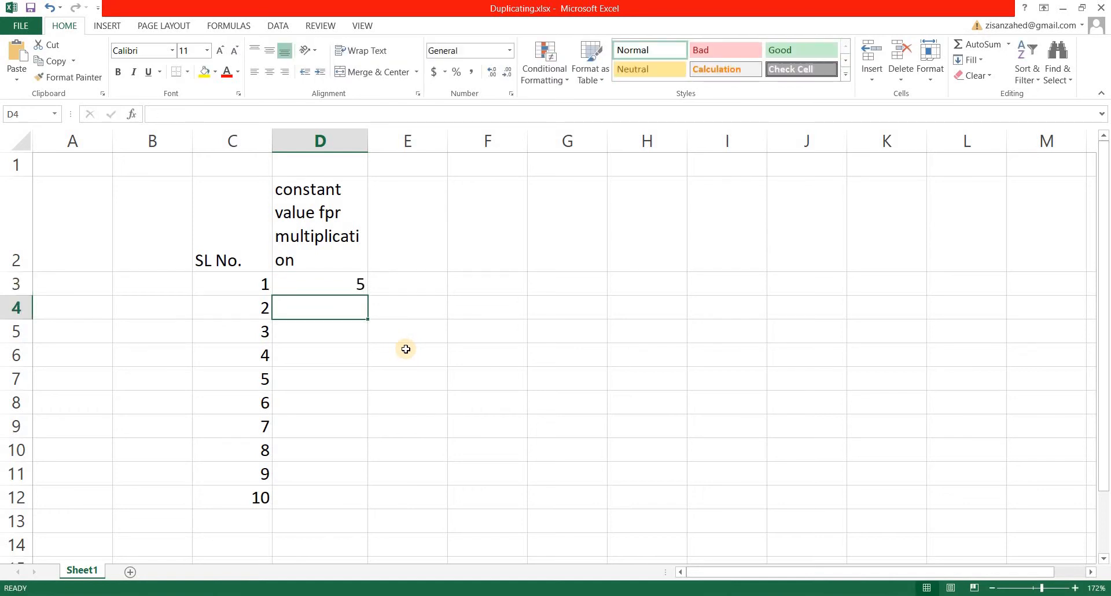
pyautogui.write('5')
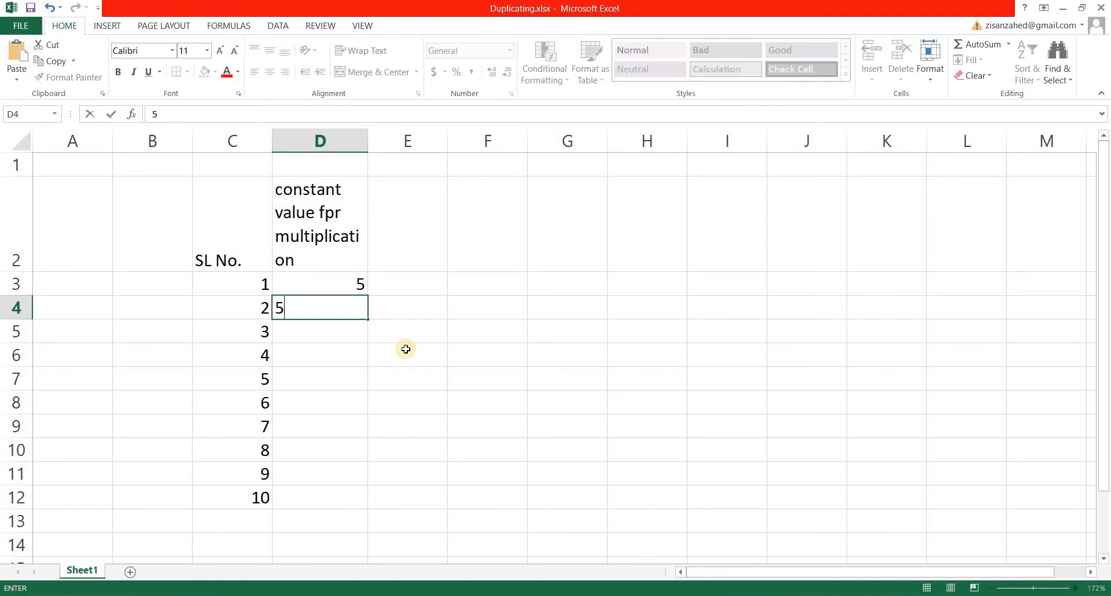
pyautogui.press('Return')
pyautogui.write('5')
pyautogui.press('Return')
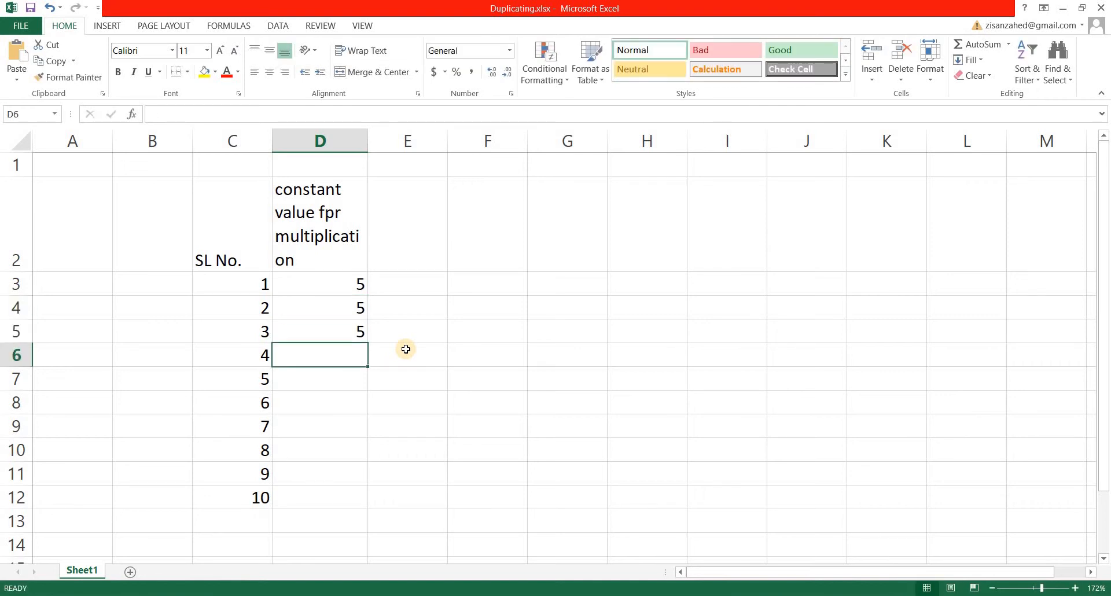
pyautogui.moveTo(357, 283); pyautogui.dragTo(355, 341)
pyautogui.press('Delete')
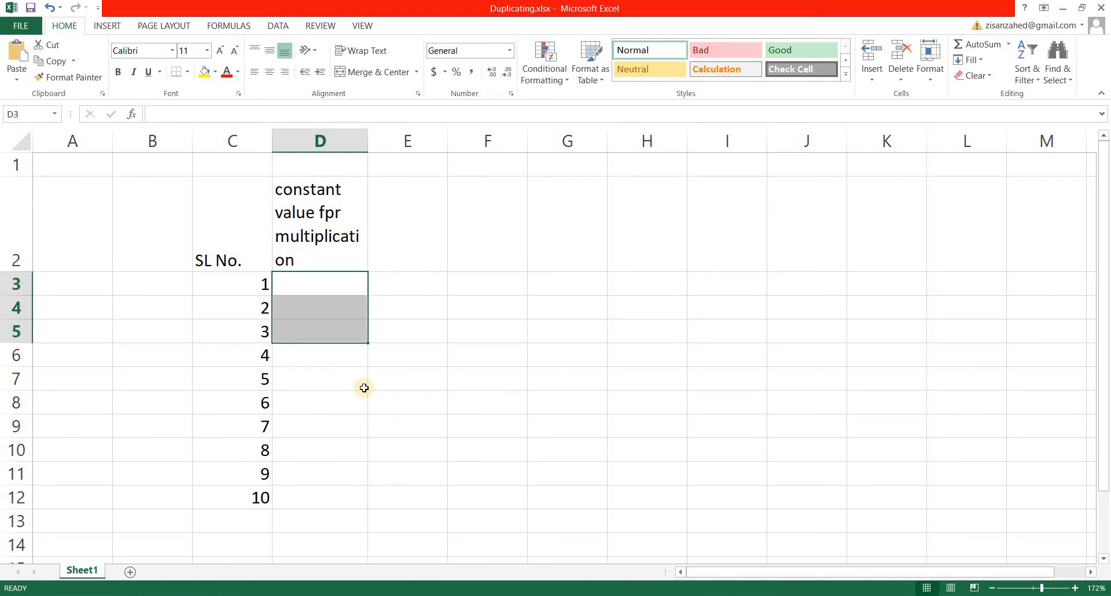
# - Enter the constant value 5 in cell D3 only
pyautogui.click(379, 352)
pyautogui.click(351, 289)
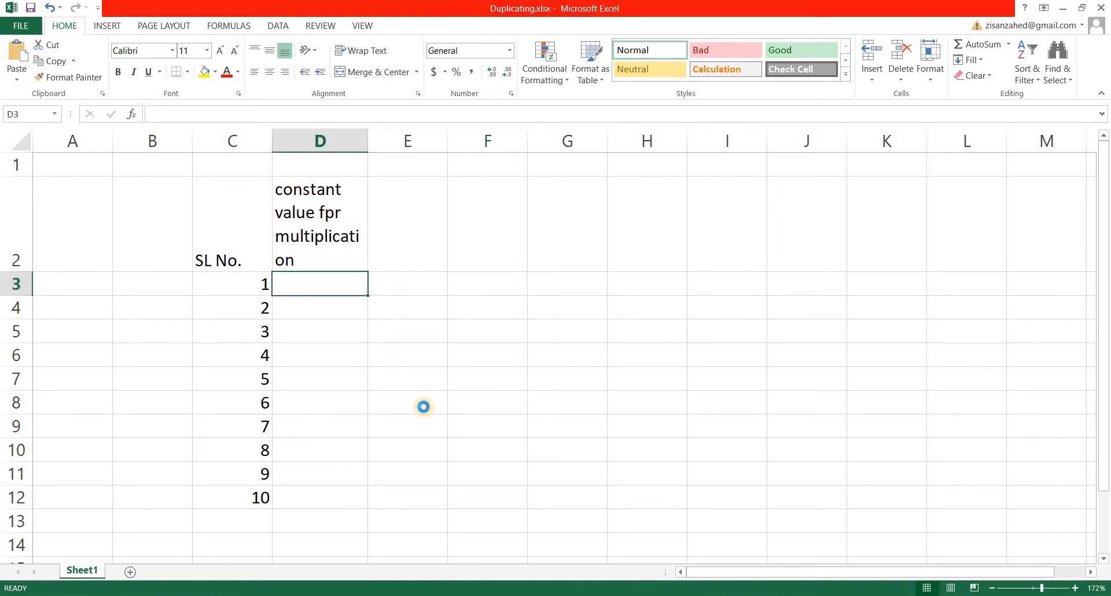
pyautogui.write('5')
pyautogui.press('Return')
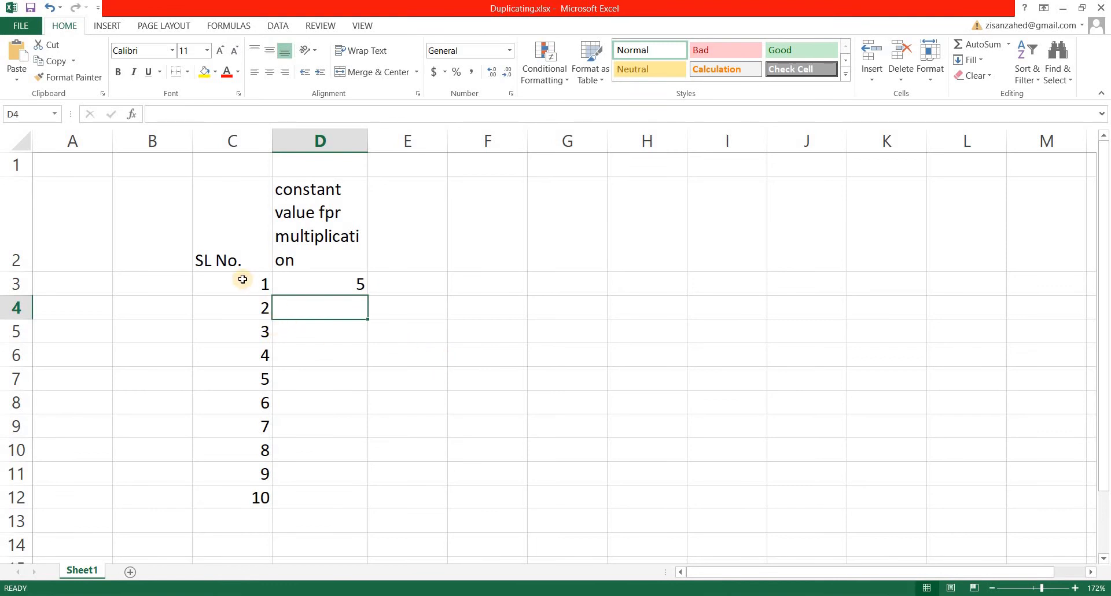
# - Fill the constant value in D3 down through D12 alongside the serial numbers
pyautogui.moveTo(241, 292); pyautogui.dragTo(222, 342)
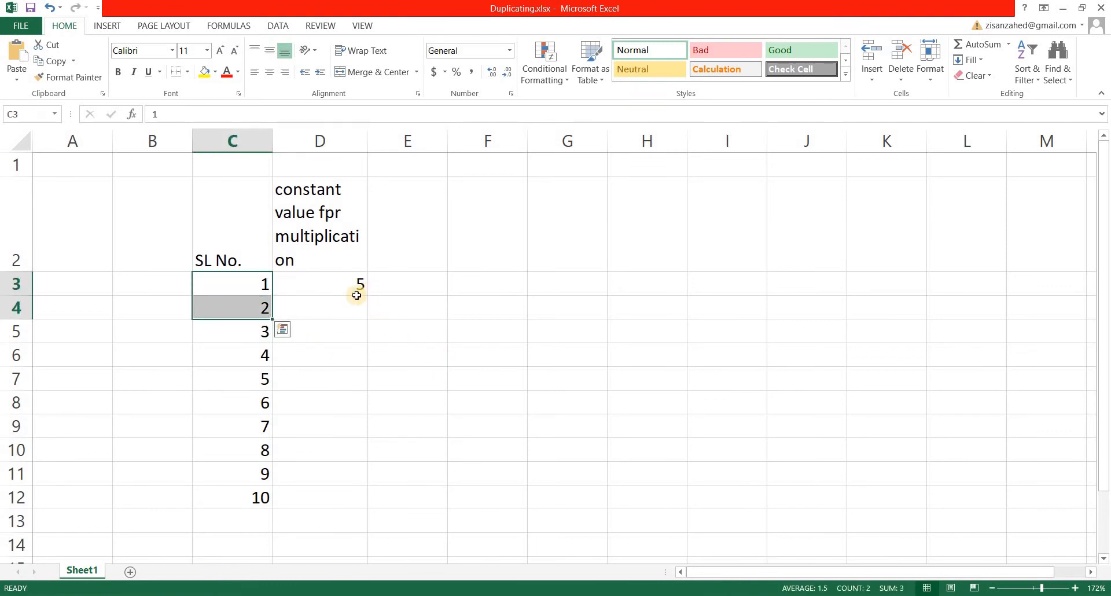
pyautogui.click(397, 287)
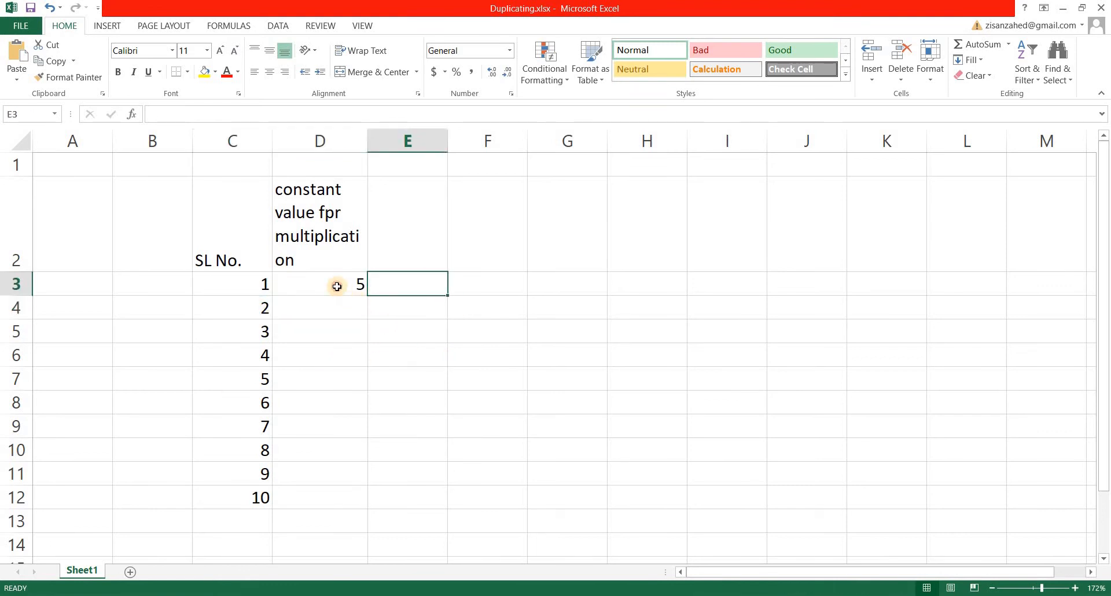
pyautogui.click(337, 287)
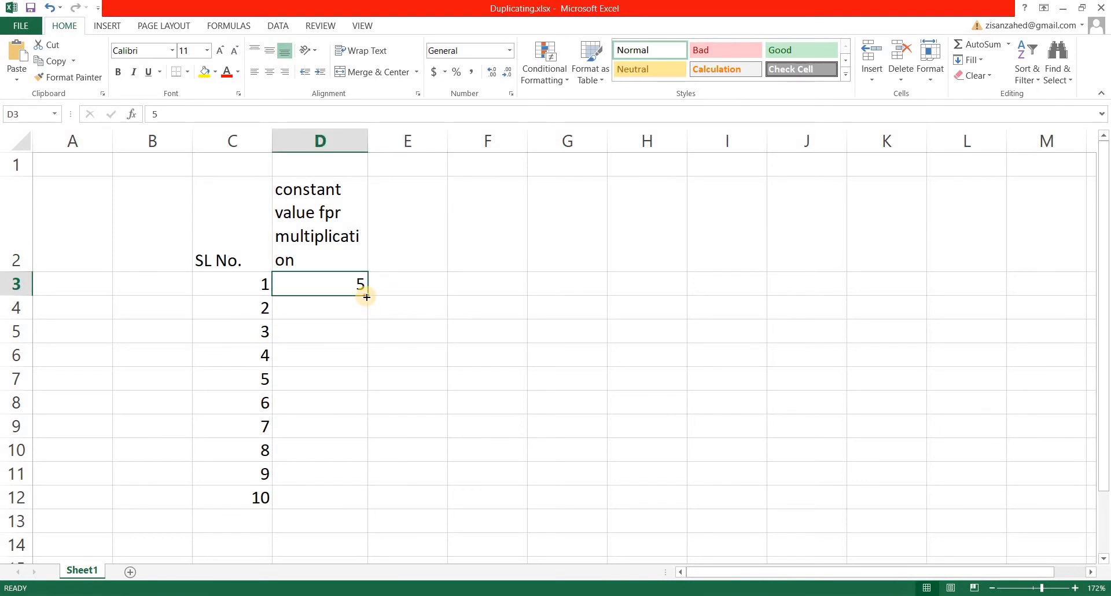
pyautogui.moveTo(367, 297); pyautogui.dragTo(349, 511)
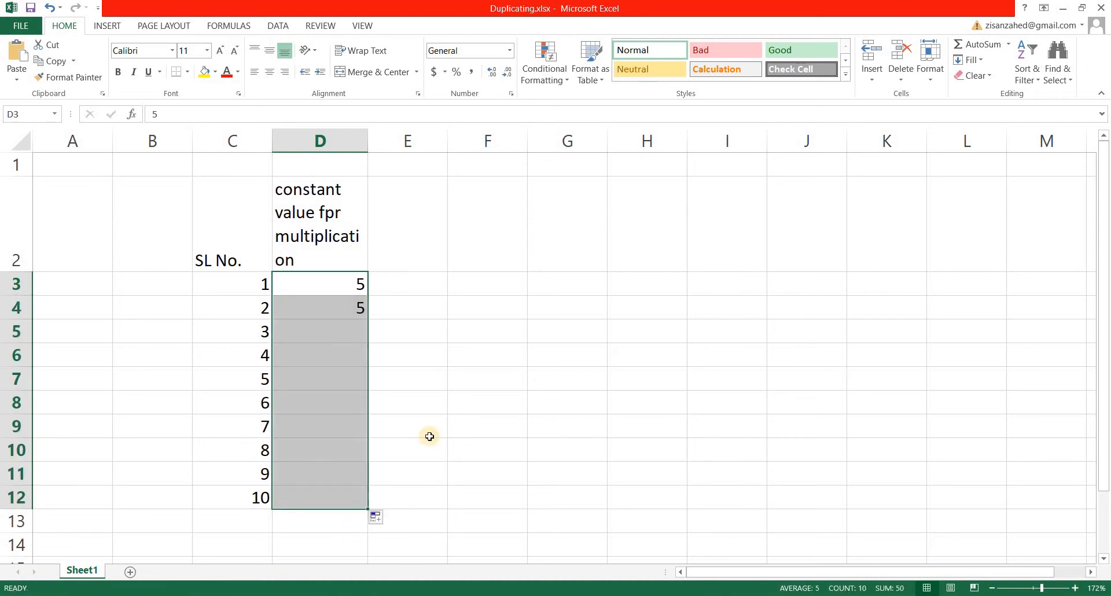
pyautogui.click(431, 422)
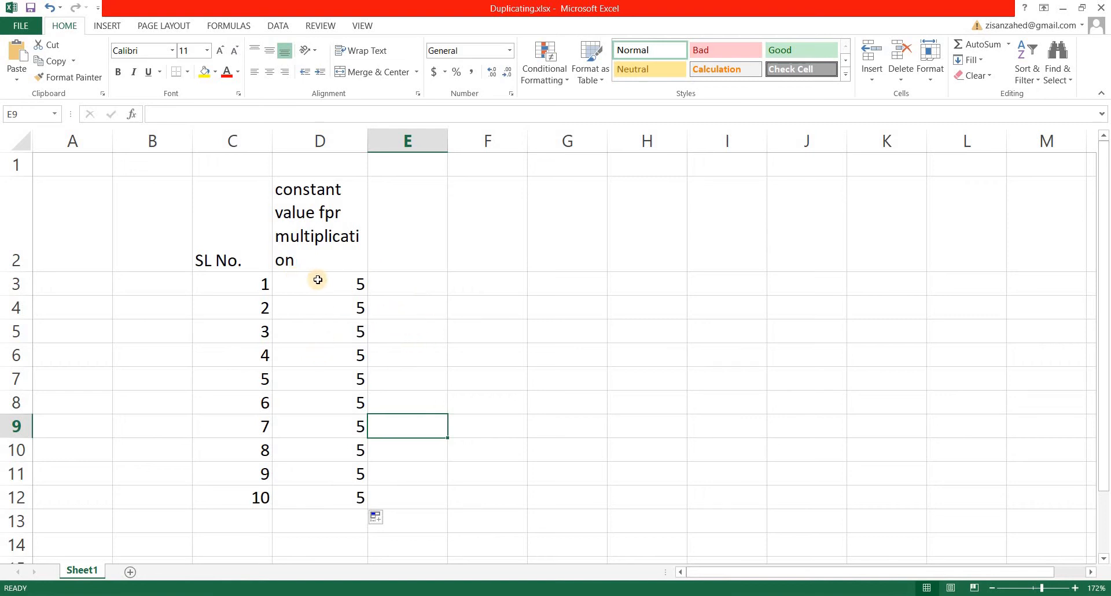
# - Enter the heading "multiplication" in cell E2
pyautogui.click(426, 221)
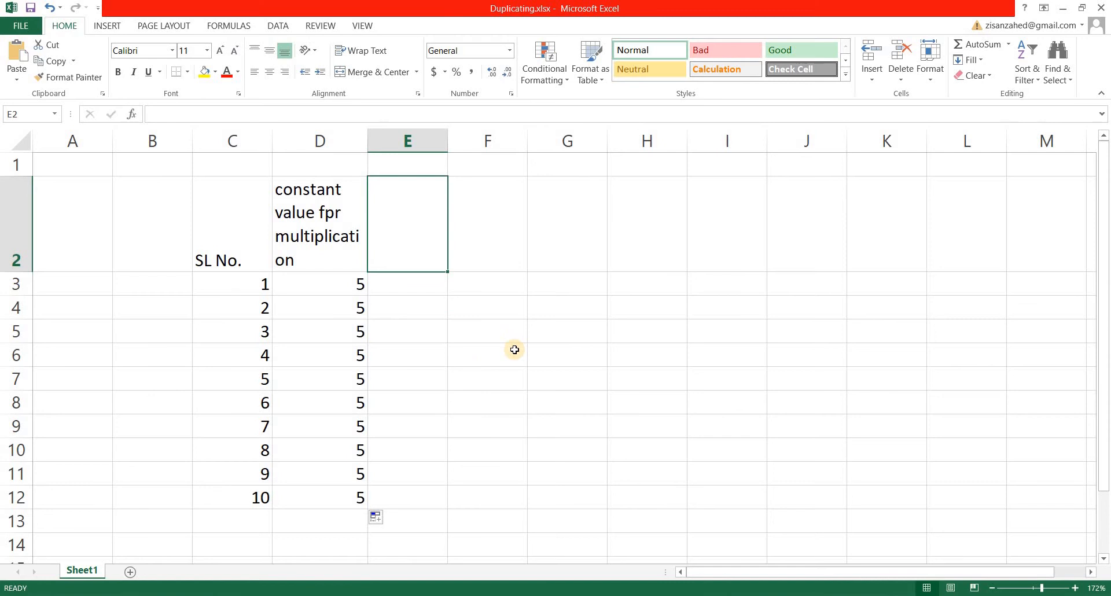
pyautogui.write('multiplication')
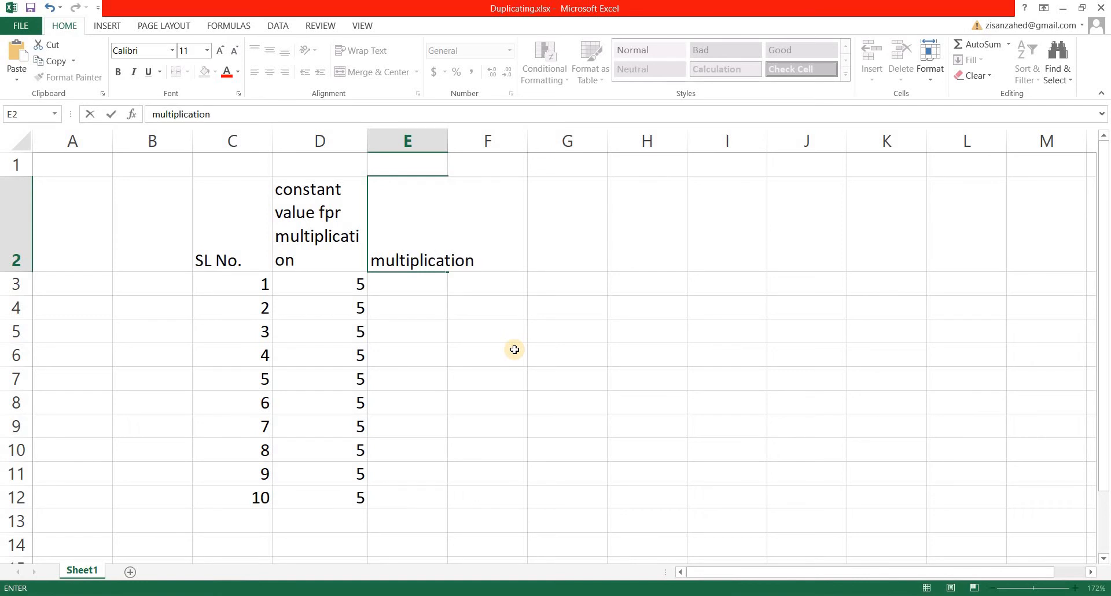
pyautogui.press('Return')
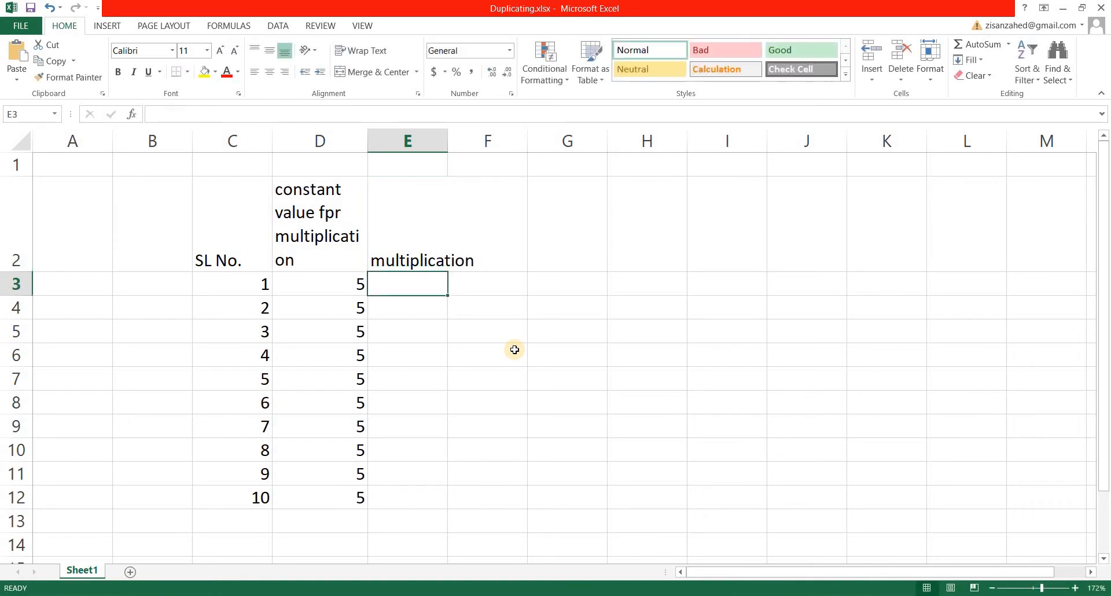
# - Enter the formula =C3*D3 in E3 to multiply the first serial number by its constant value
pyautogui.click(261, 287)
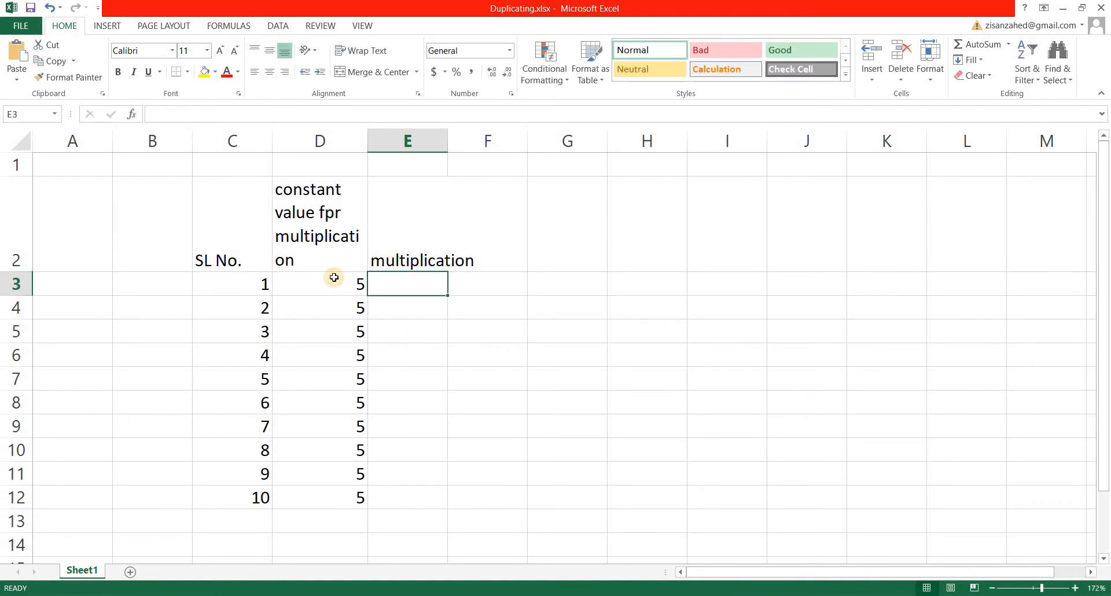
pyautogui.click(334, 278)
pyautogui.click(412, 285)
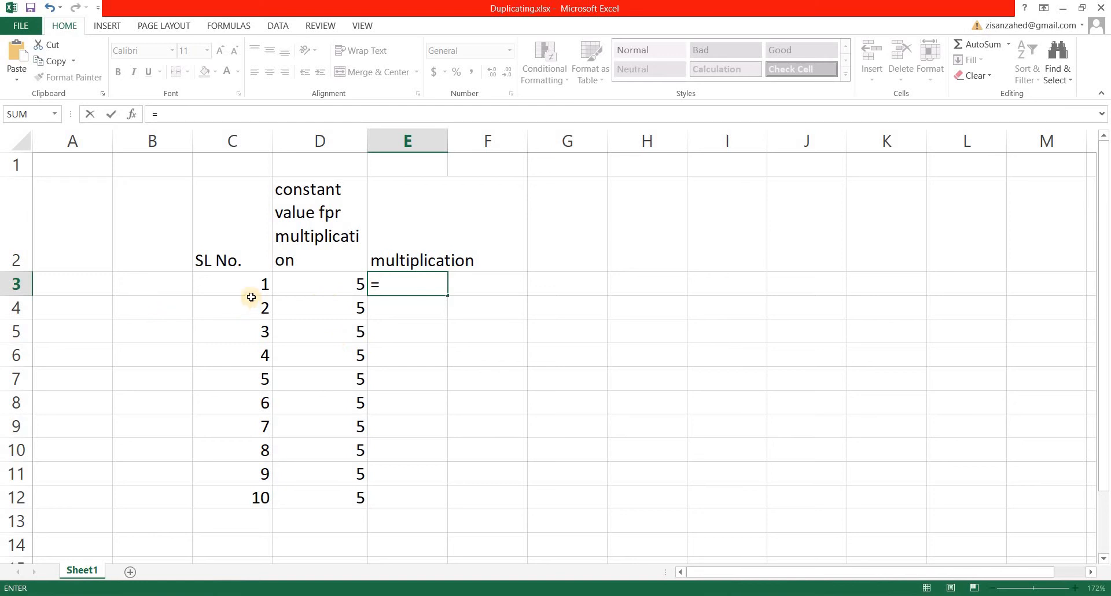
pyautogui.press('Left')
pyautogui.press('Left')
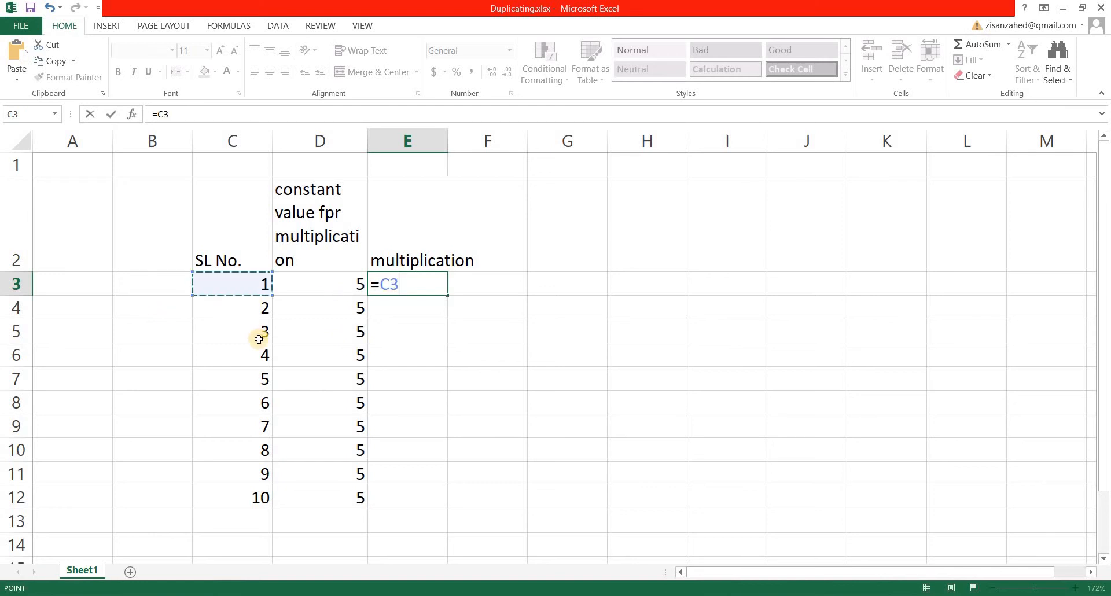
pyautogui.write('*')
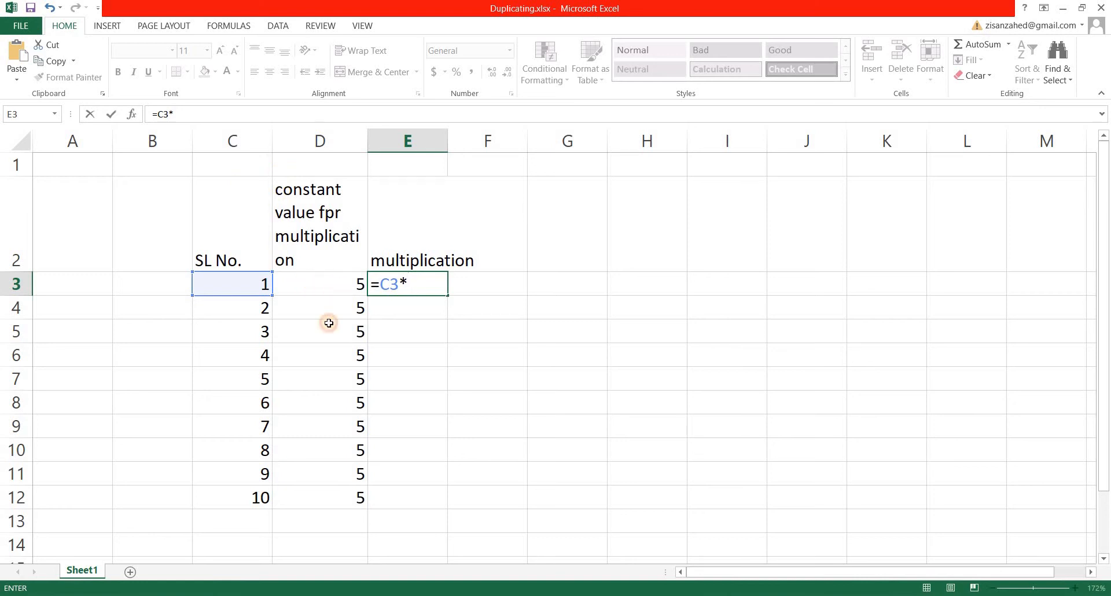
pyautogui.press('Left')
pyautogui.press('Return')
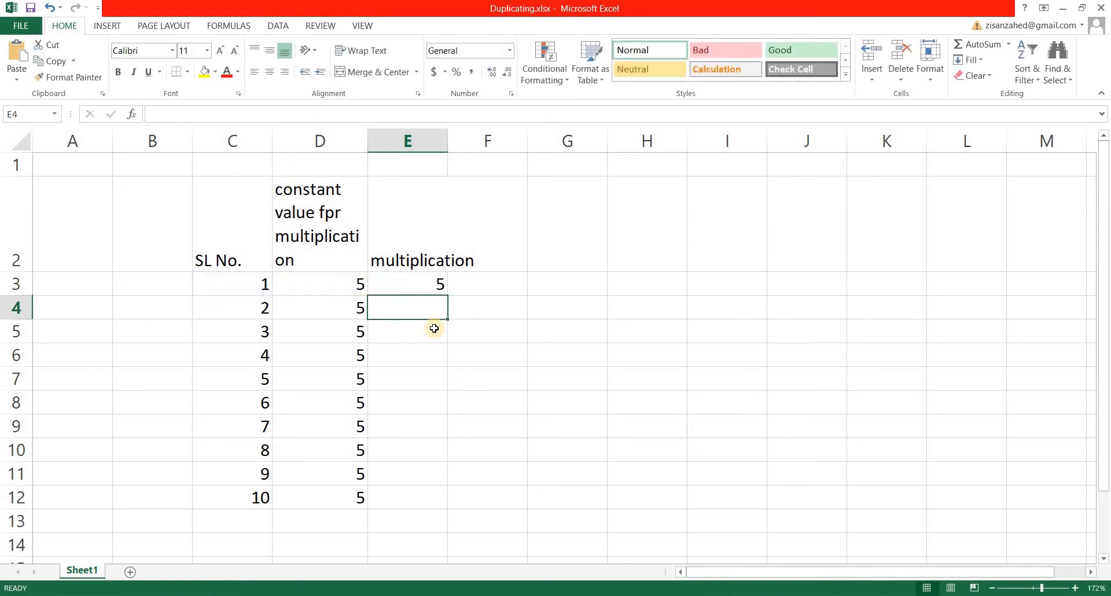
# - Check the cell references in the E3 formula and fill it down through E12
pyautogui.click(397, 285)
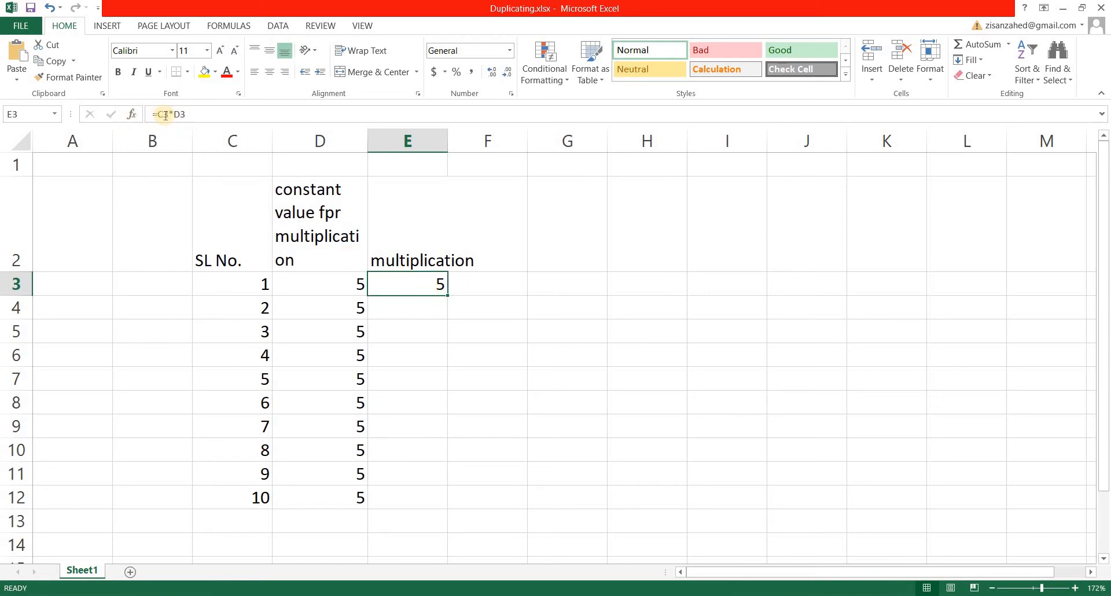
pyautogui.press('F2')
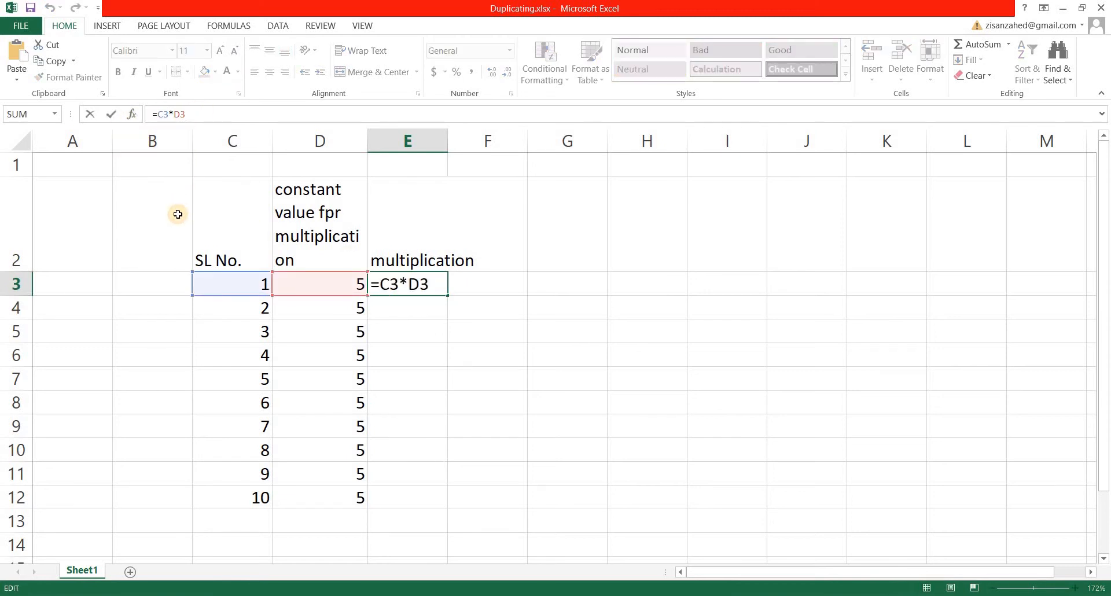
pyautogui.click(612, 452)
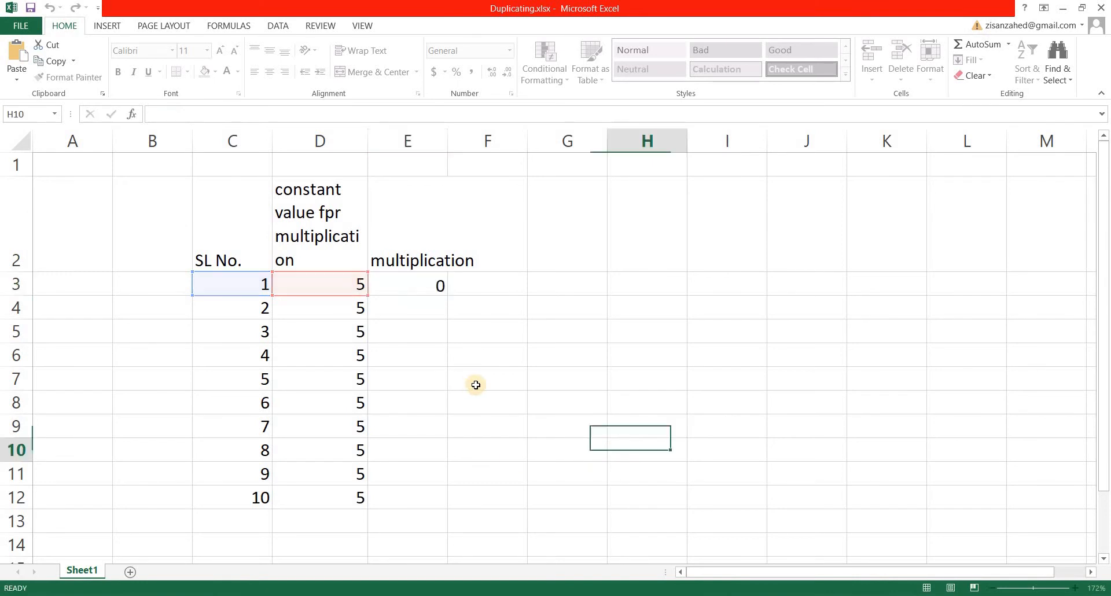
pyautogui.click(443, 292)
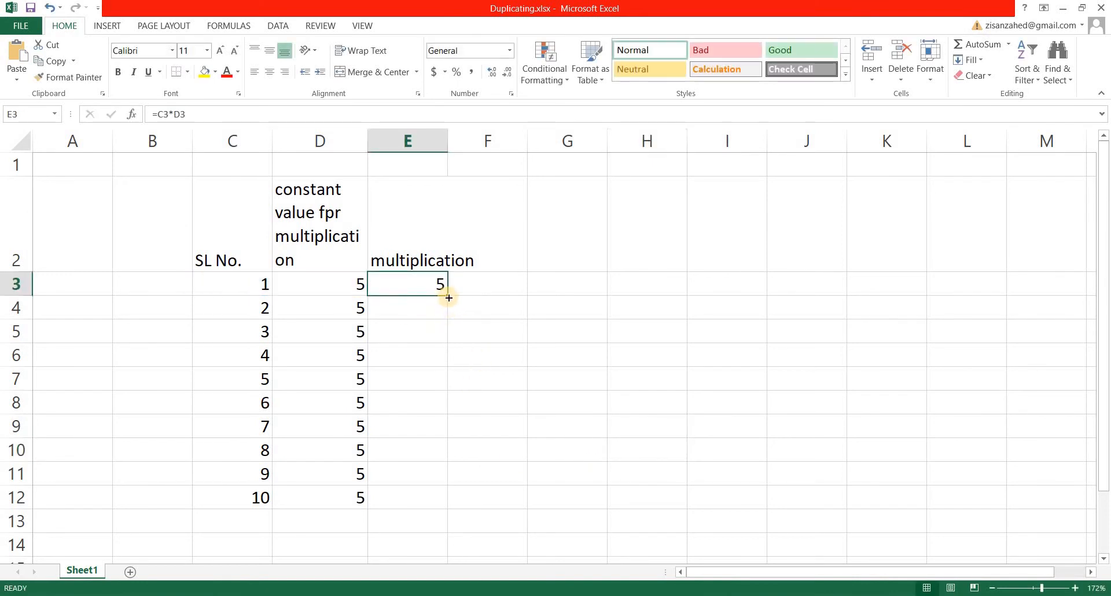
pyautogui.click(339, 287)
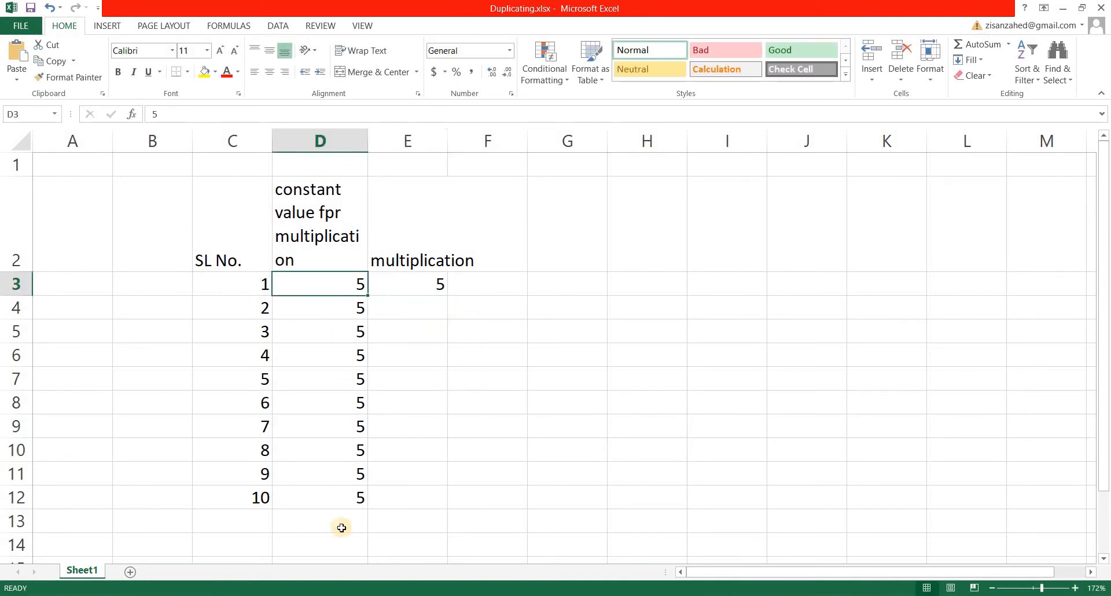
pyautogui.click(445, 293)
pyautogui.moveTo(449, 296); pyautogui.dragTo(440, 512)
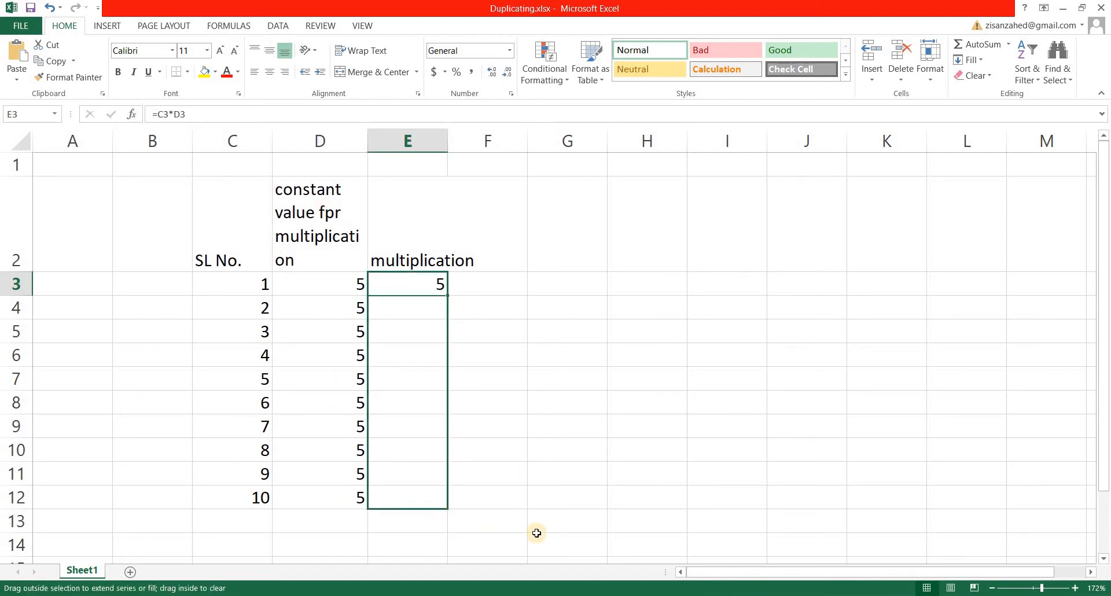
pyautogui.click(463, 355)
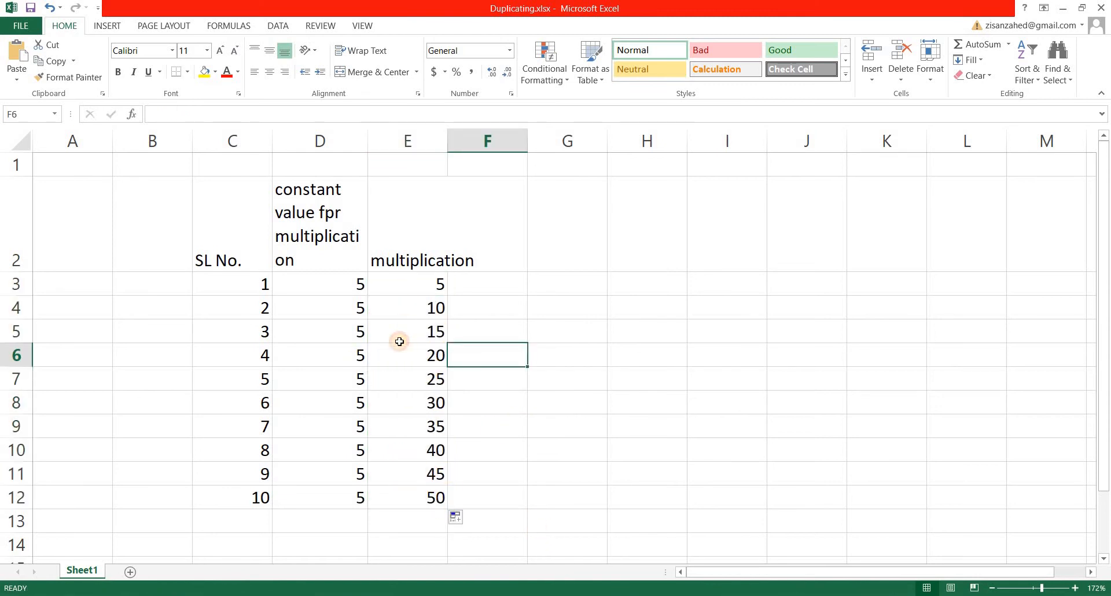
# - Examine the cell references of the filled multiplication formulas in E4, E5 and E7
pyautogui.click(405, 308)
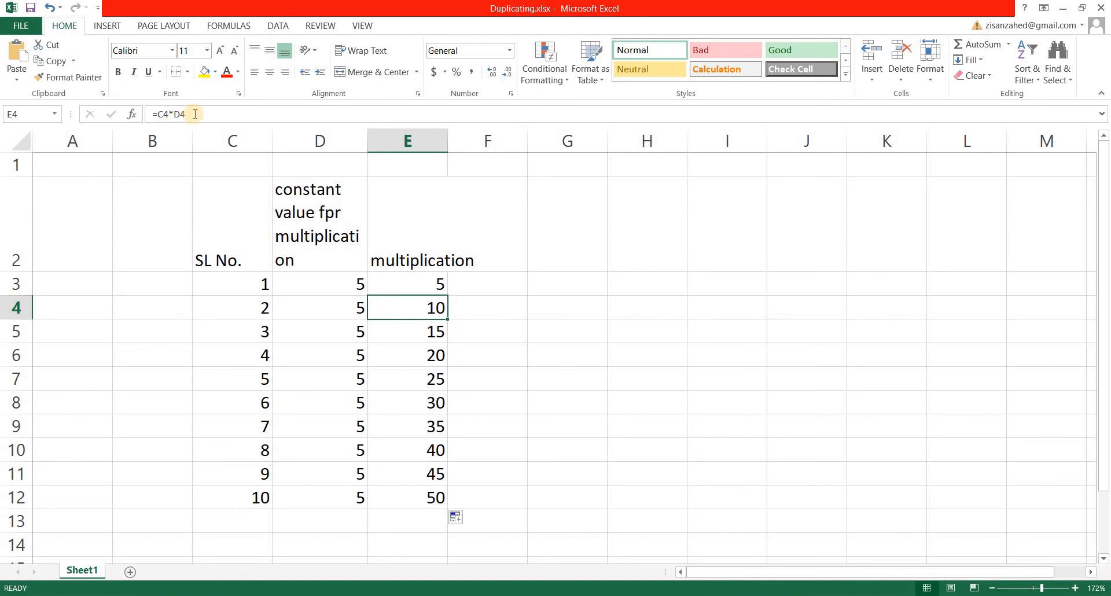
pyautogui.press('F2')
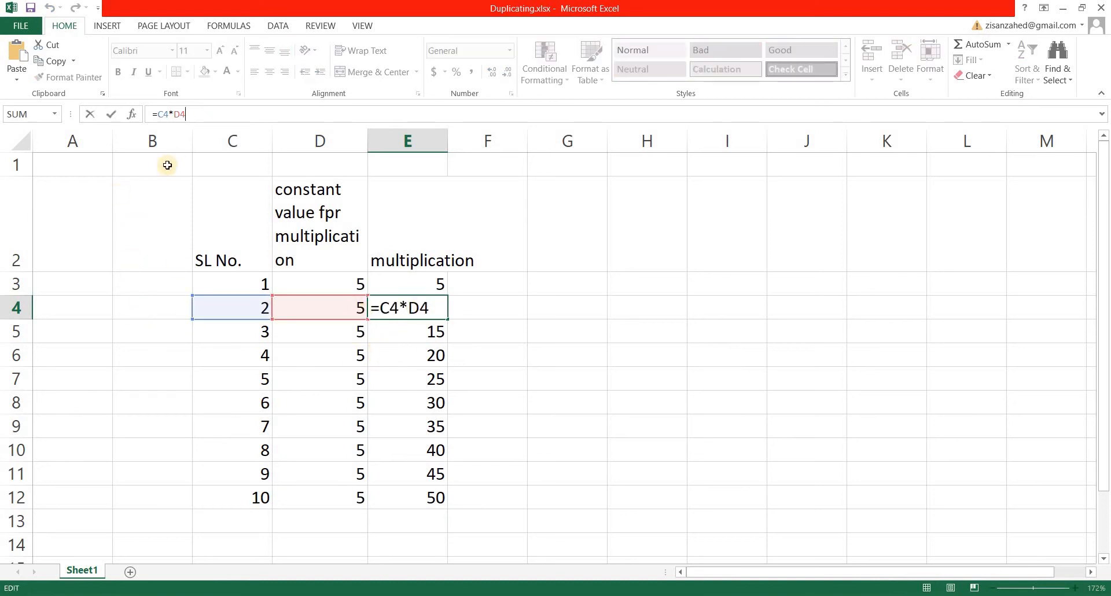
pyautogui.click(437, 331)
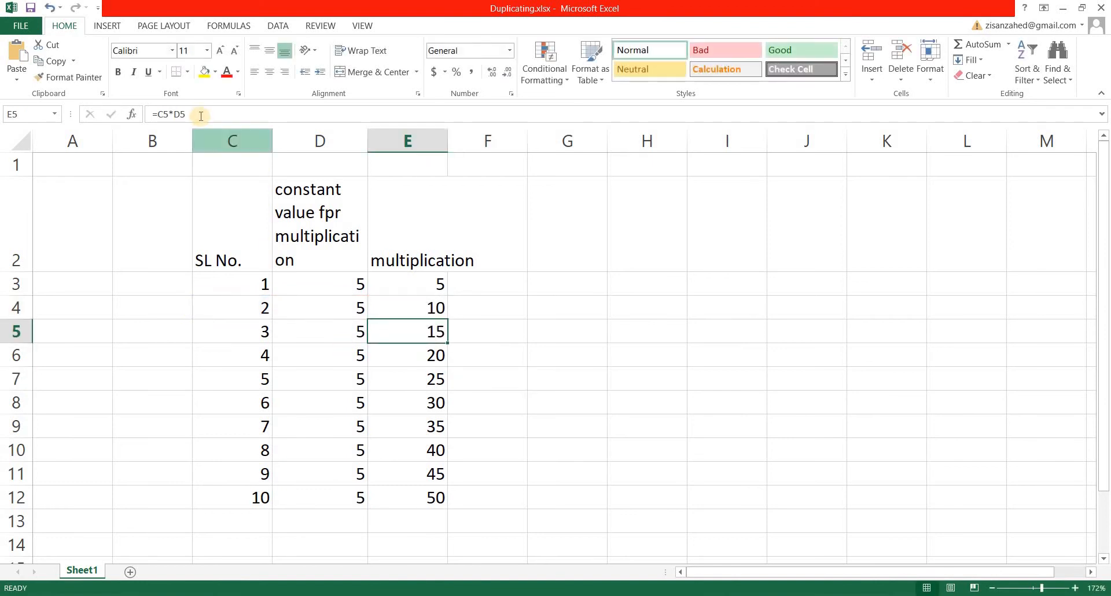
pyautogui.click(190, 114)
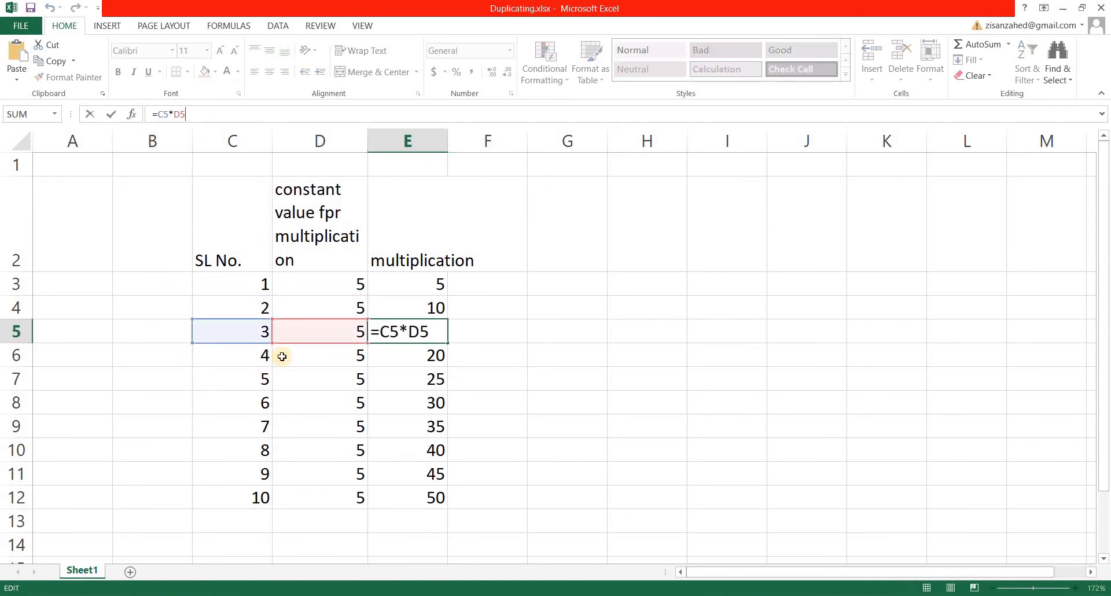
pyautogui.click(405, 382)
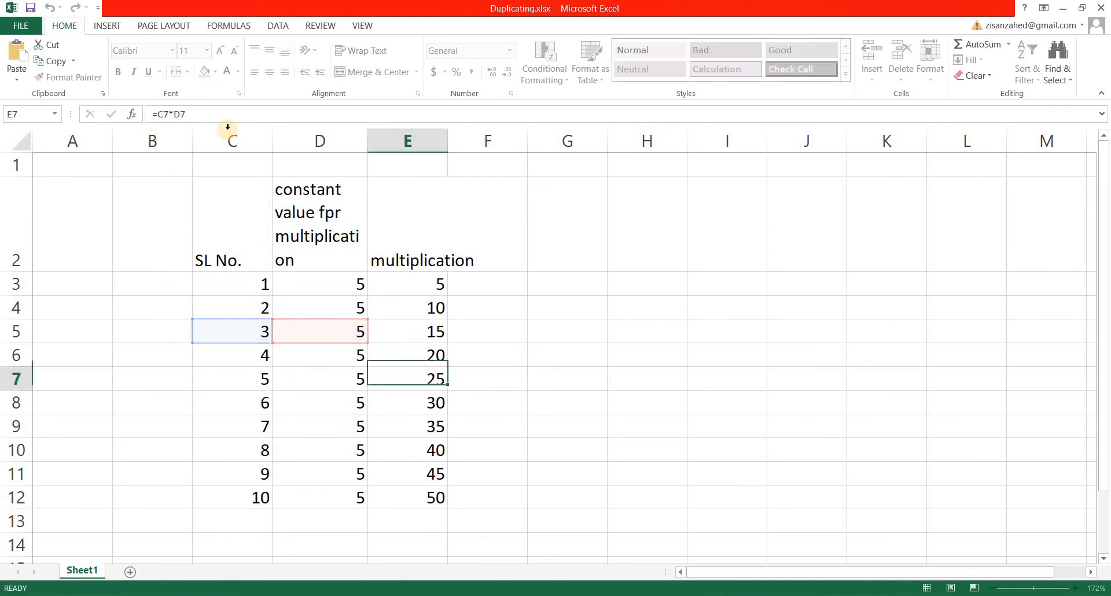
pyautogui.click(210, 117)
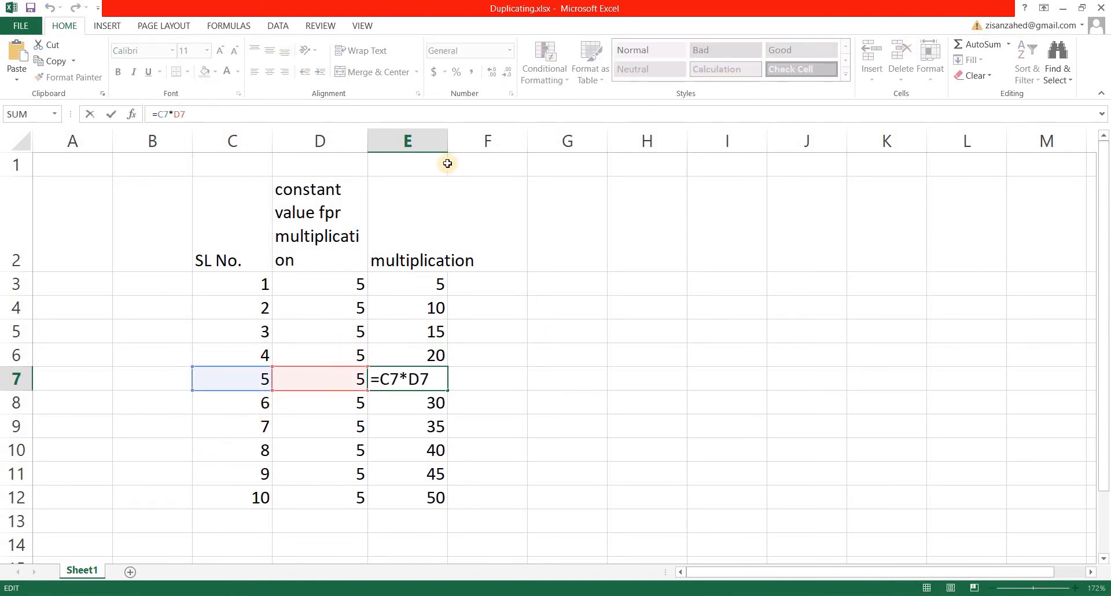
# - Leave the E7 formula unchanged and widen column E to fit its "multiplication" heading
pyautogui.click(567, 332)
pyautogui.moveTo(447, 140); pyautogui.dragTo(487, 140)
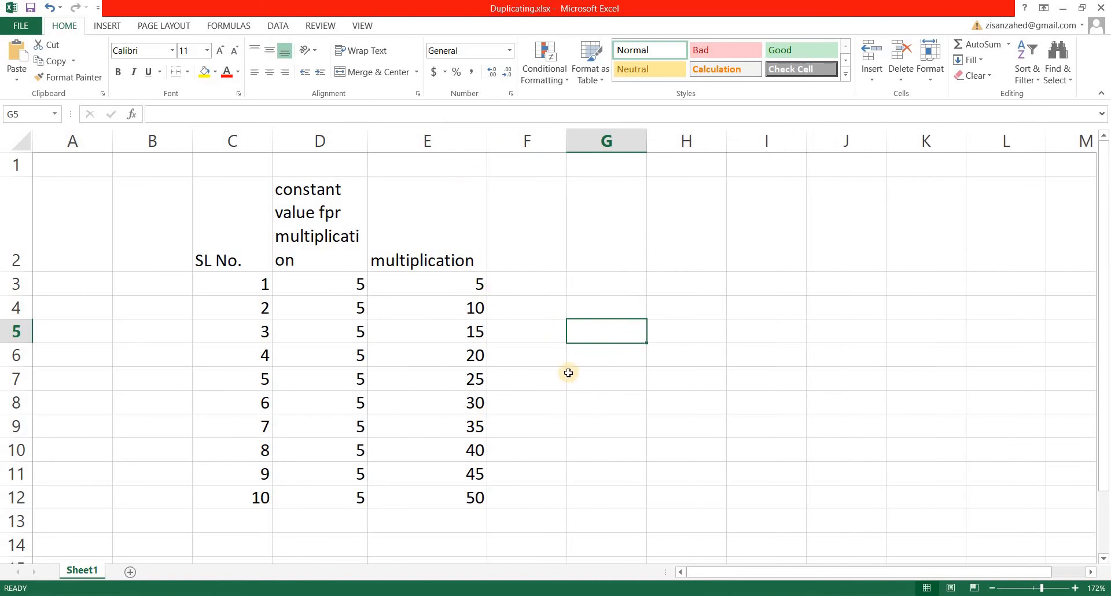
# - Enter the heading "sum of 2 values" in F2 and widen column F to fit it
pyautogui.click(520, 256)
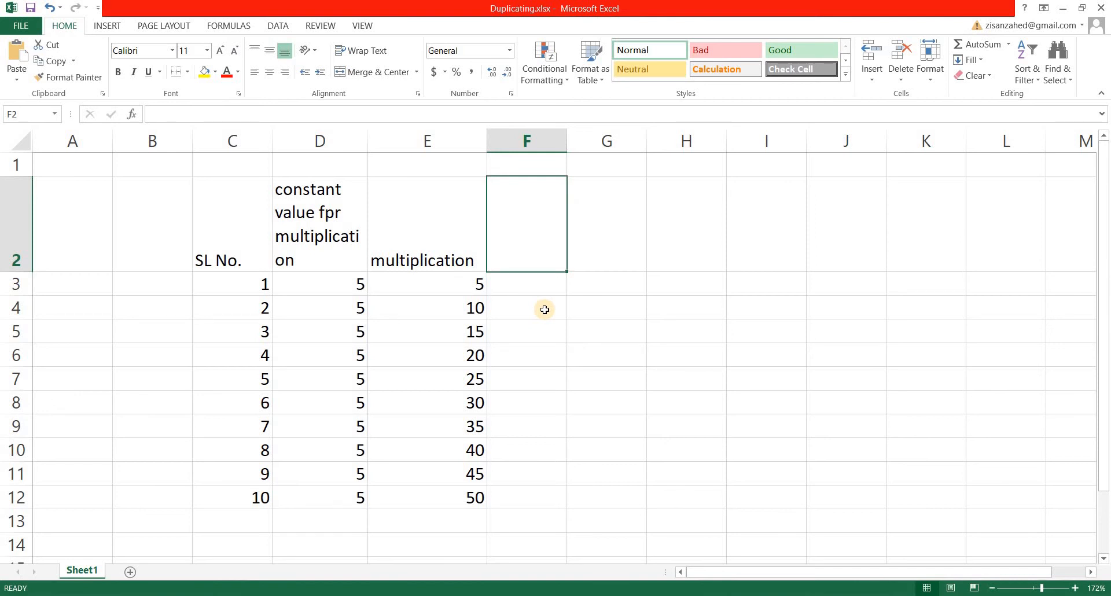
pyautogui.write('sum of 2 values')
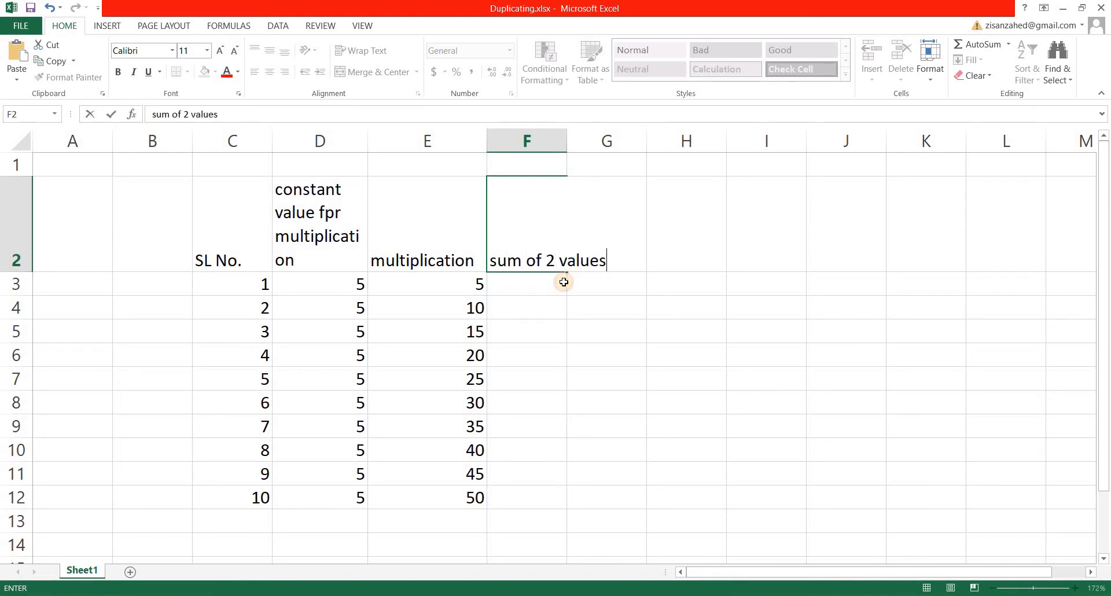
pyautogui.click(545, 310)
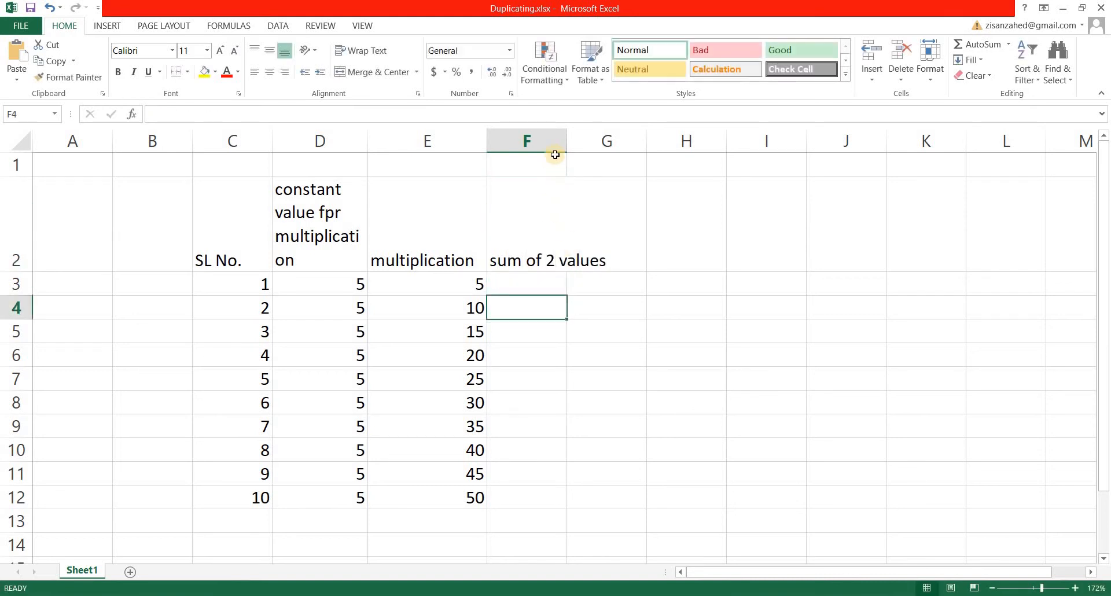
pyautogui.moveTo(568, 142); pyautogui.dragTo(619, 147)
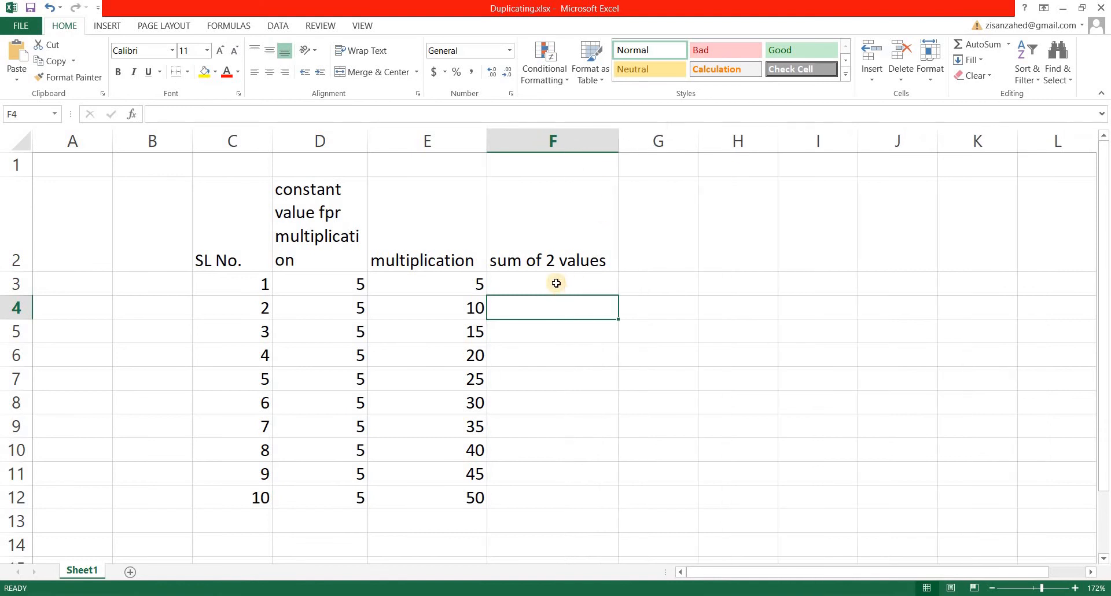
# - Enter the formula =C3+C4 in F3 to add the first two serial numbers
pyautogui.click(555, 282)
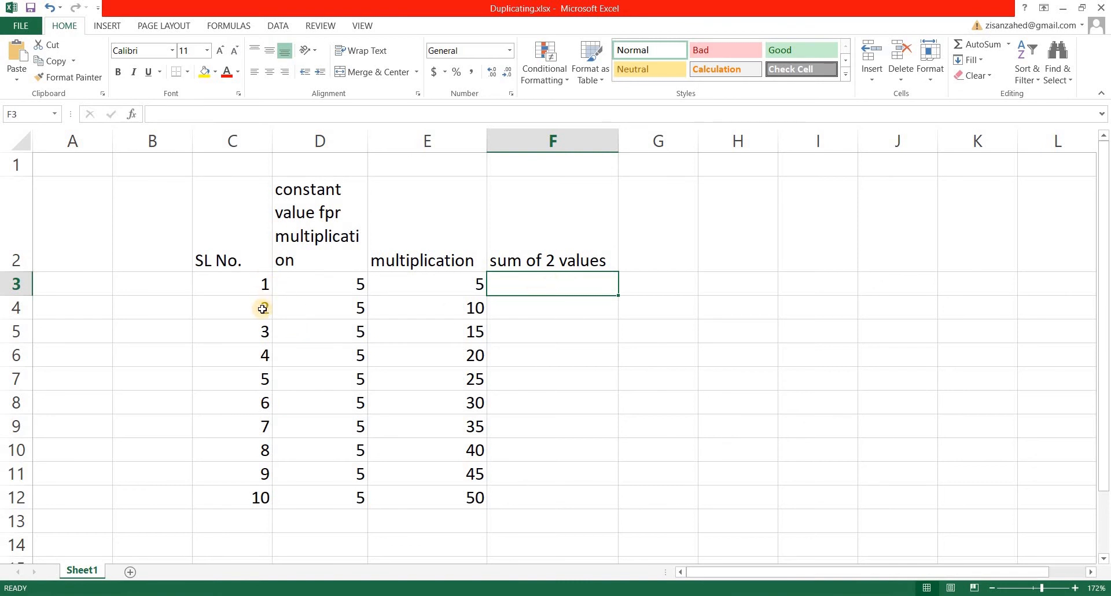
pyautogui.click(492, 359)
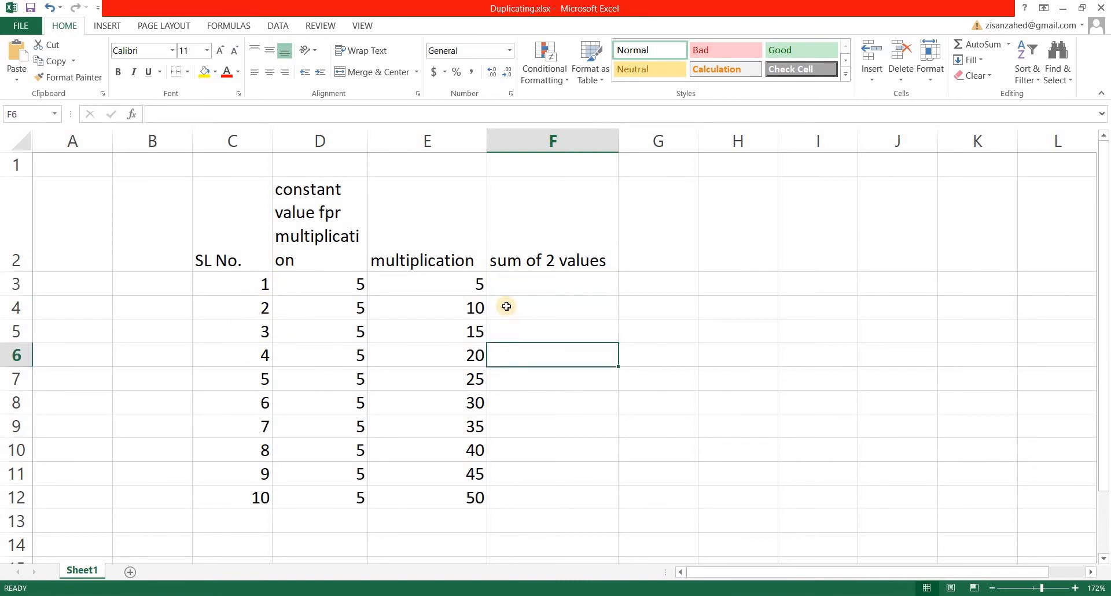
pyautogui.press('Up')
pyautogui.press('Up')
pyautogui.press('Up')
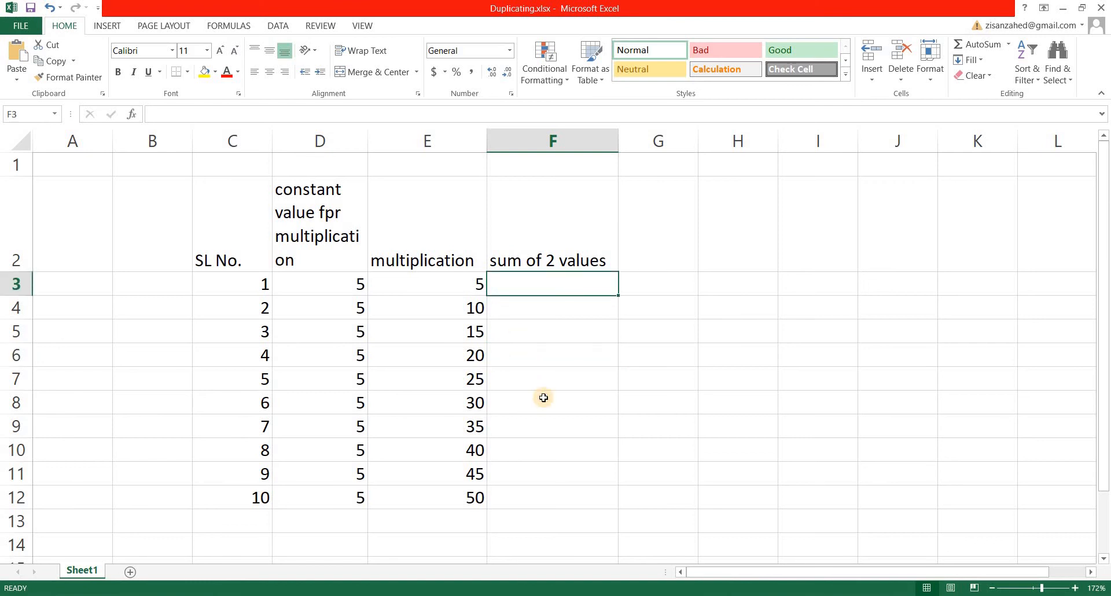
pyautogui.write('=')
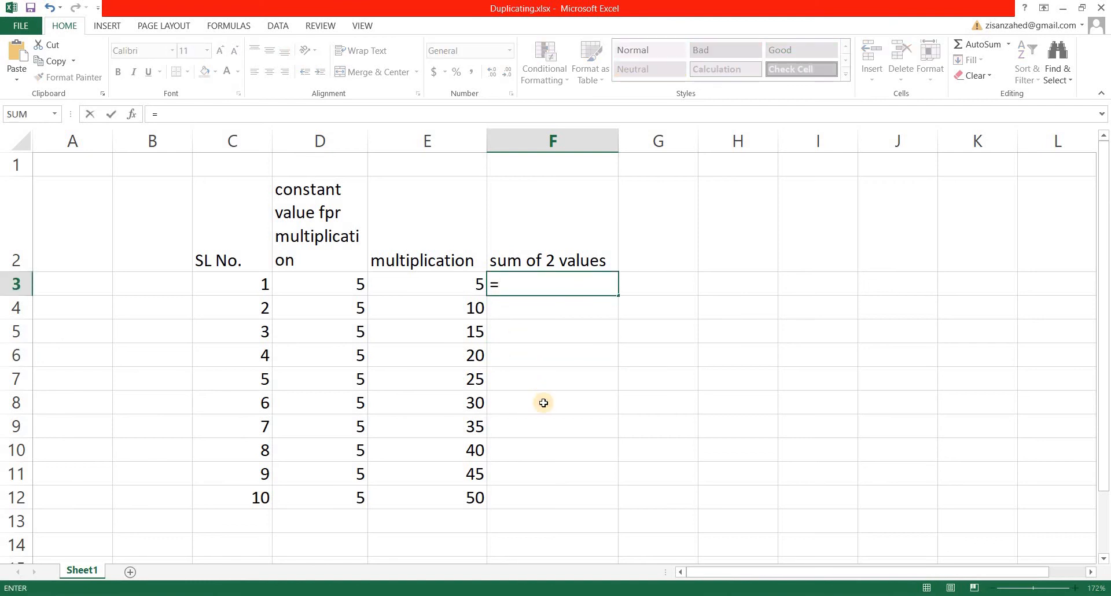
pyautogui.click(257, 277)
pyautogui.write('+')
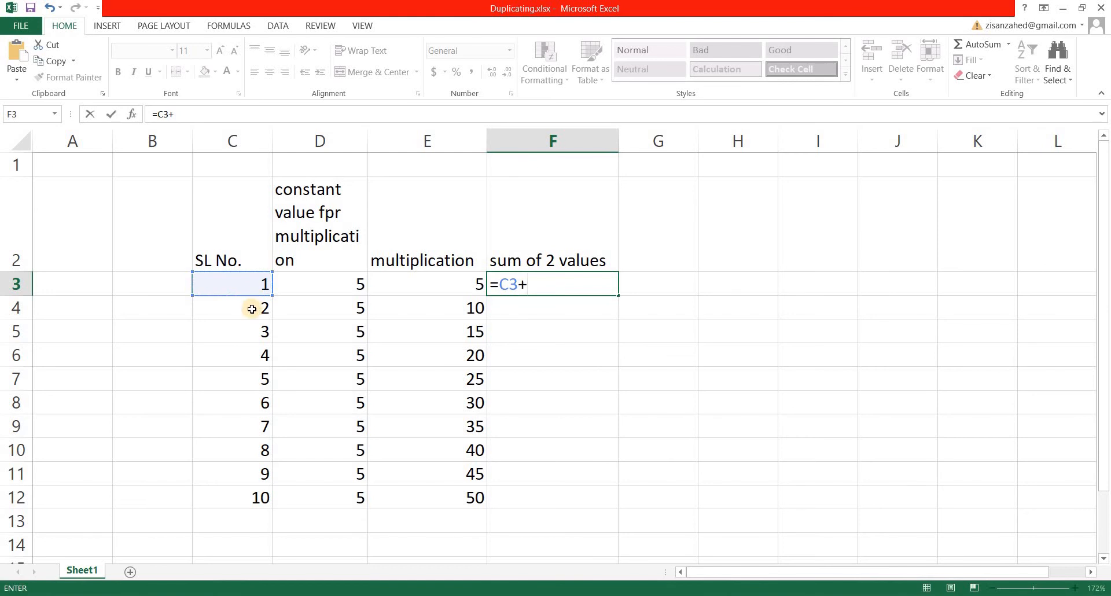
pyautogui.click(252, 309)
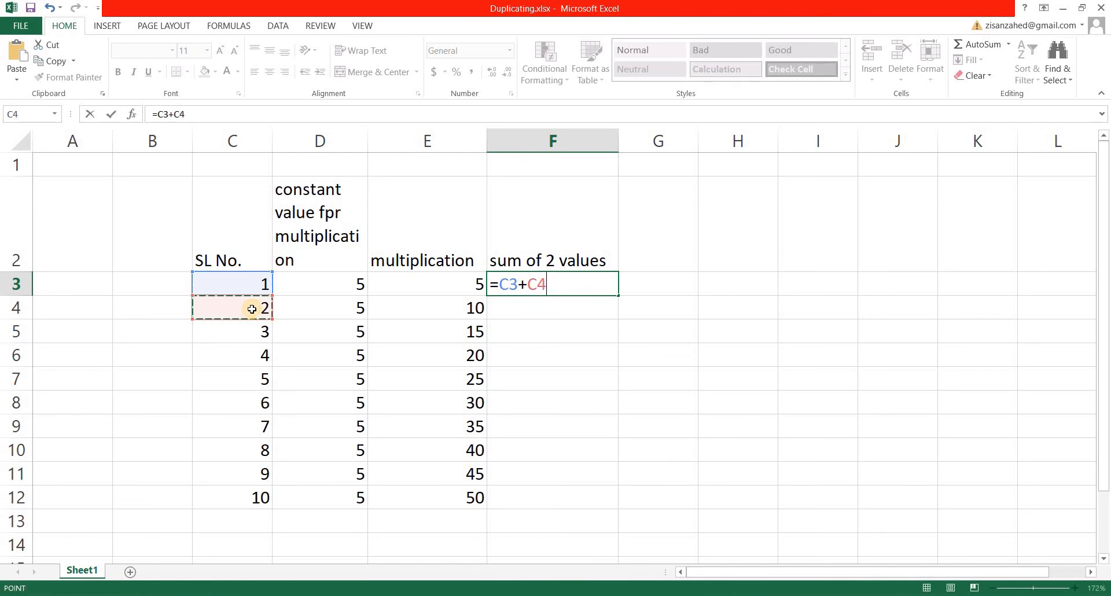
pyautogui.press('Return')
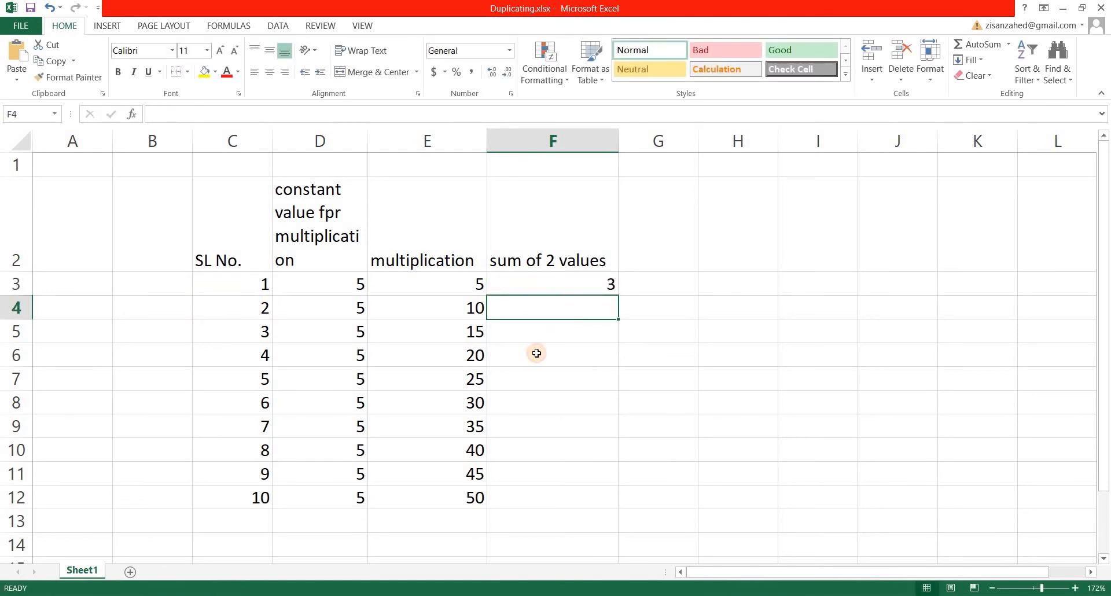
# - Fill the sum formula in F3 down through F12
pyautogui.press('Up')
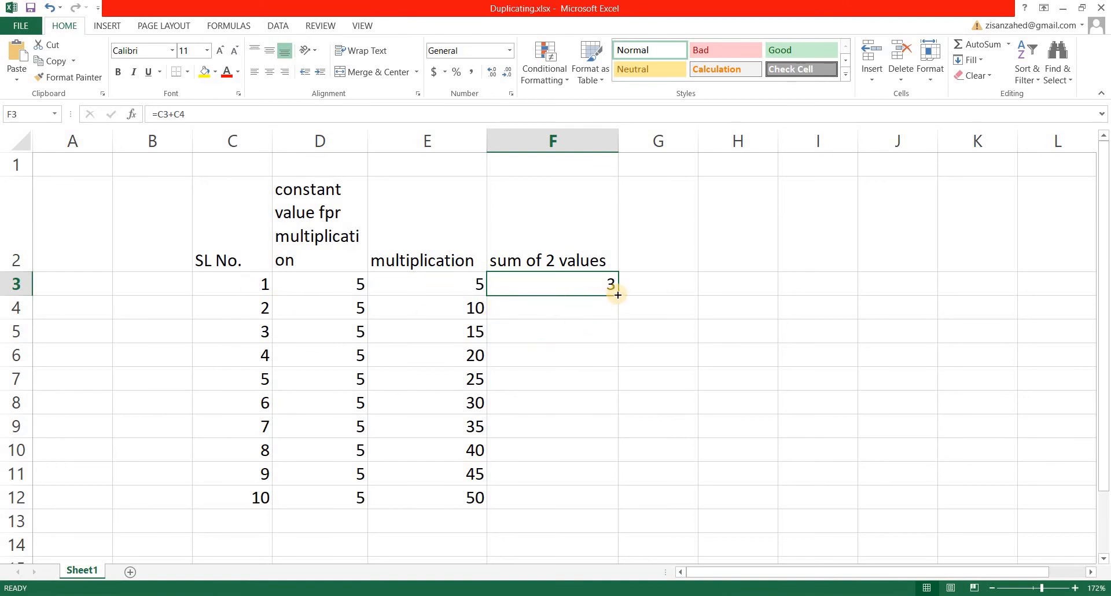
pyautogui.moveTo(618, 295); pyautogui.dragTo(598, 537)
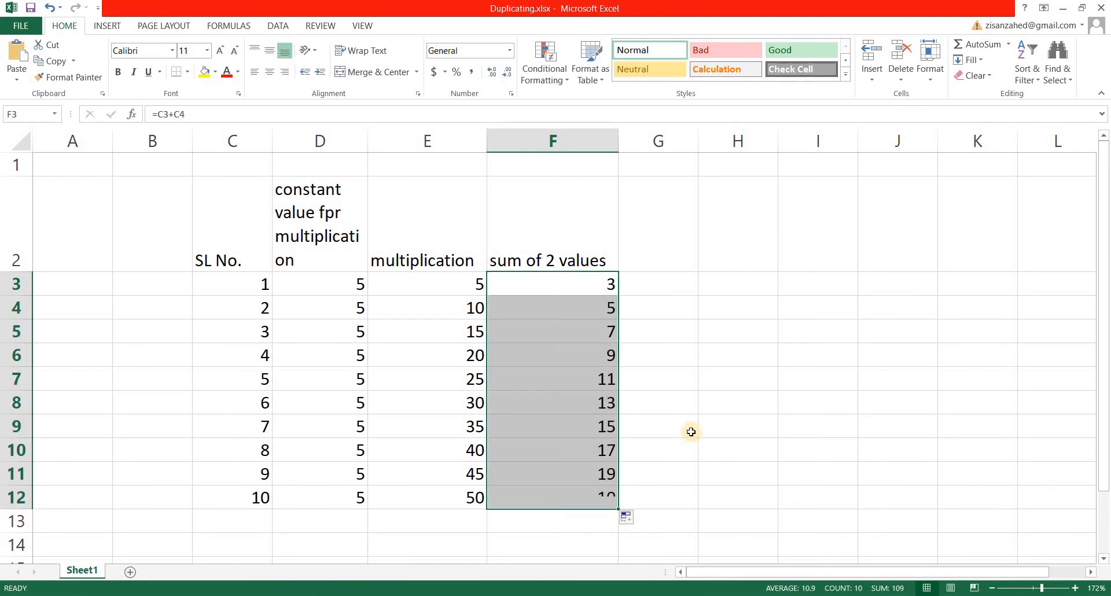
pyautogui.click(690, 432)
# - Examine the cell references of the sum formulas in F3, F4, F5 and F12
pyautogui.click(579, 311)
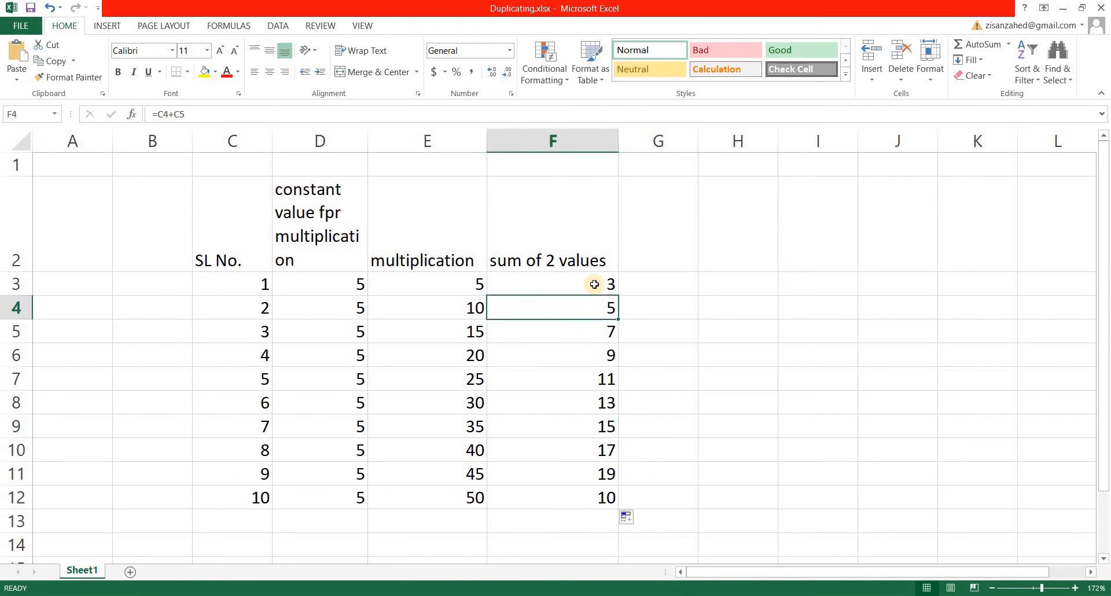
pyautogui.click(589, 284)
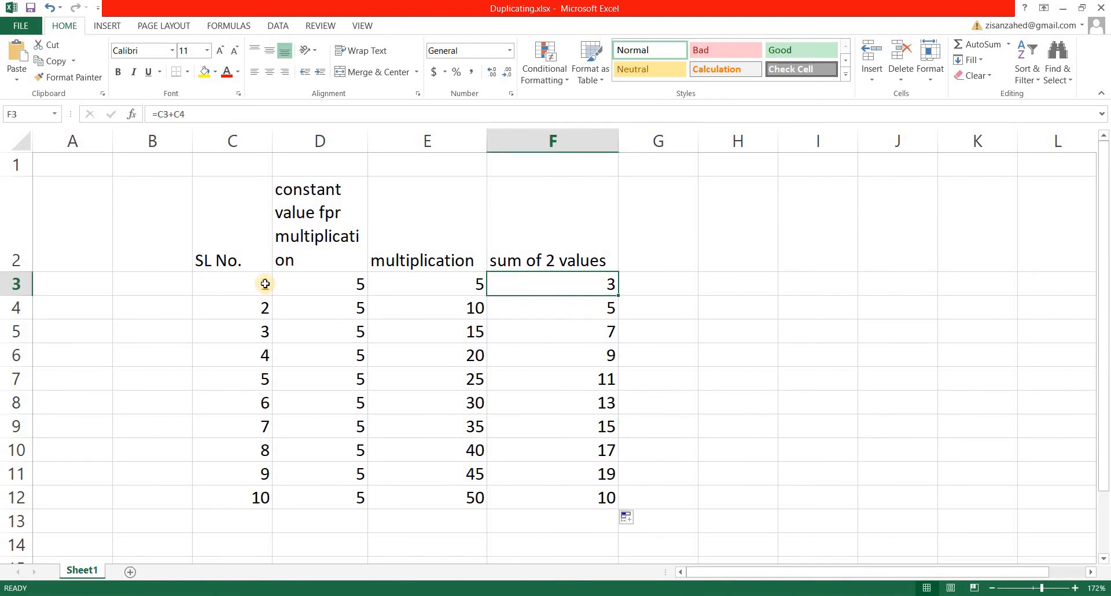
pyautogui.click(599, 310)
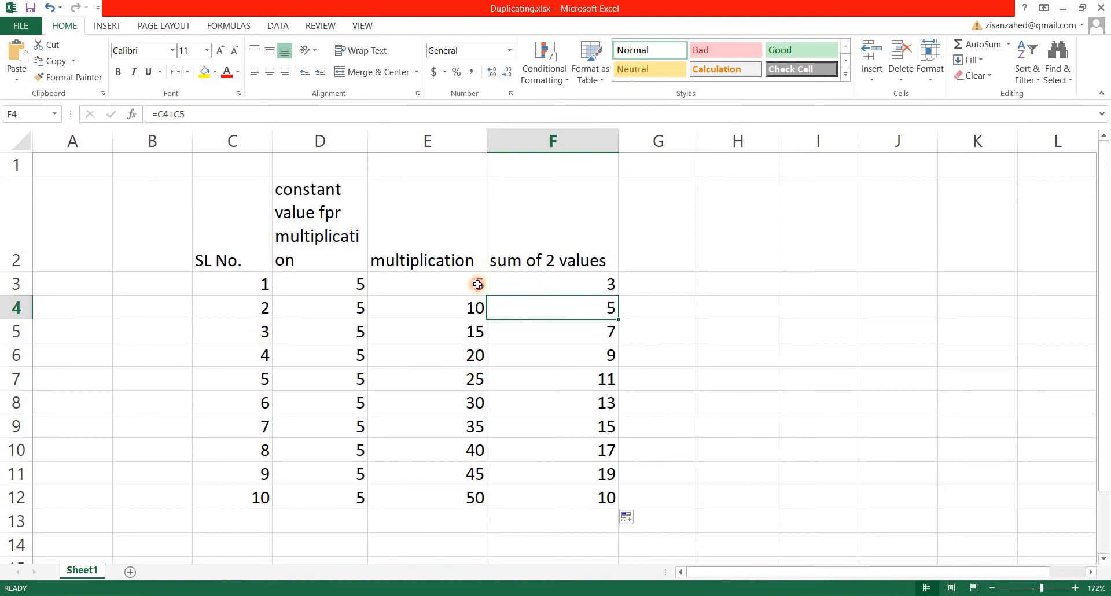
pyautogui.press('Up')
pyautogui.click(216, 118)
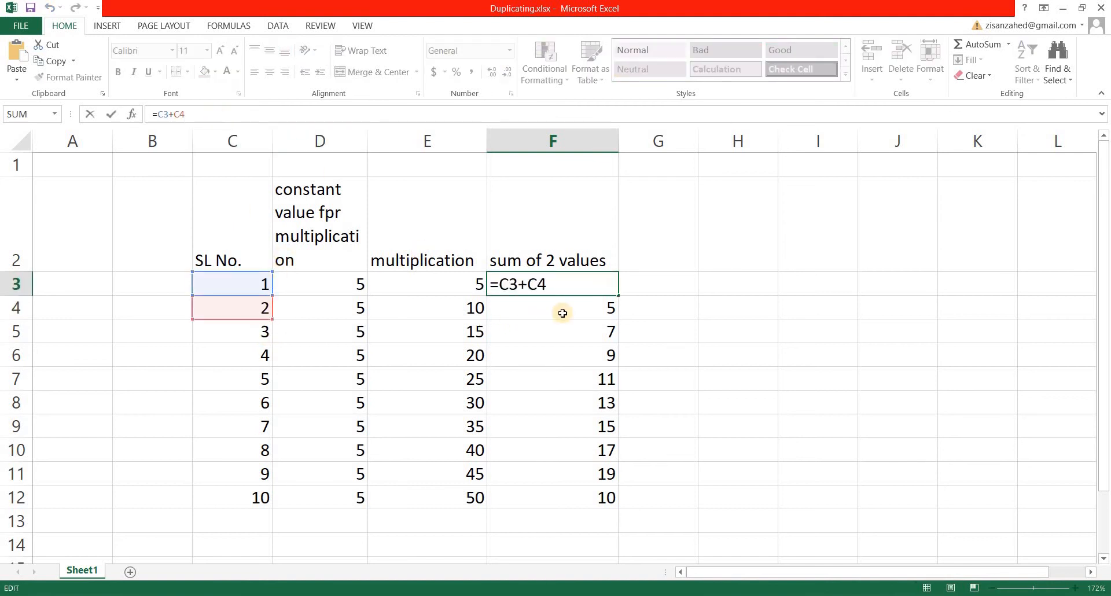
pyautogui.press('Return')
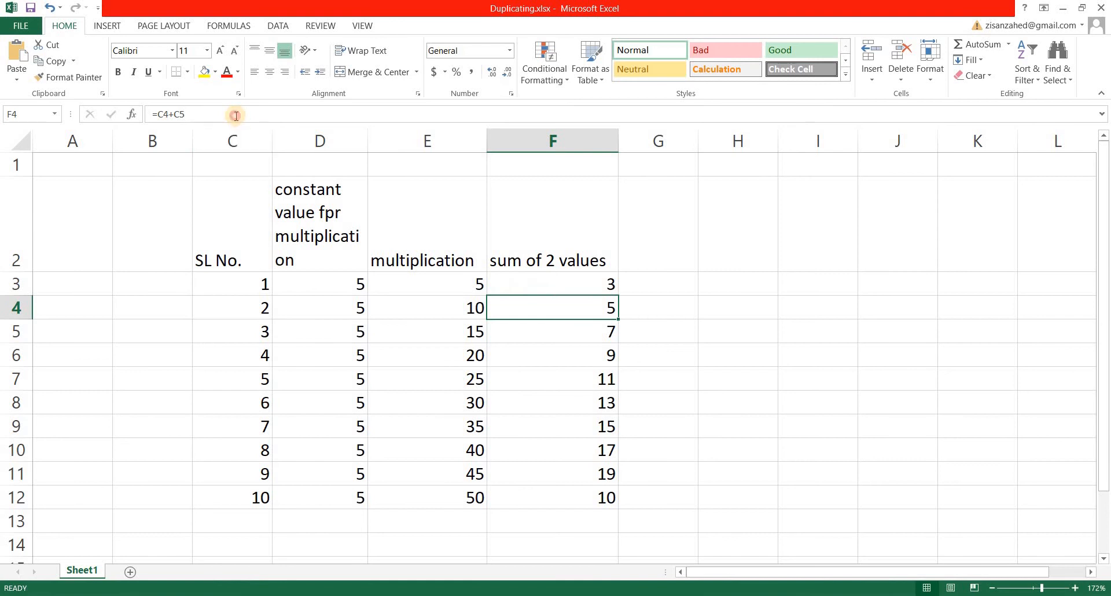
pyautogui.click(236, 116)
pyautogui.press('Return')
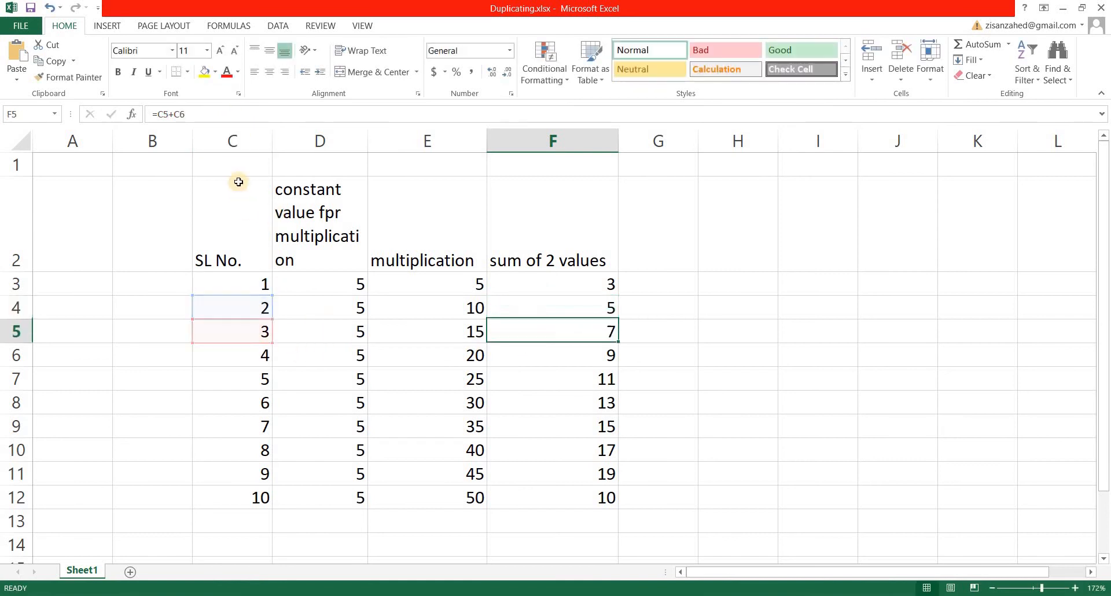
pyautogui.press('F2')
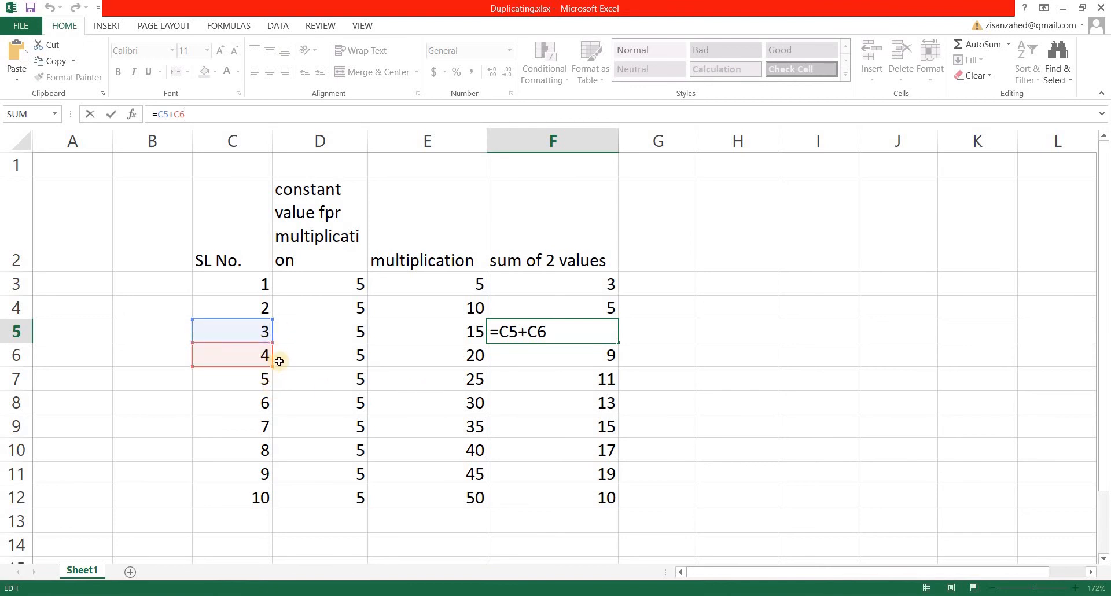
pyautogui.click(756, 359)
pyautogui.click(584, 499)
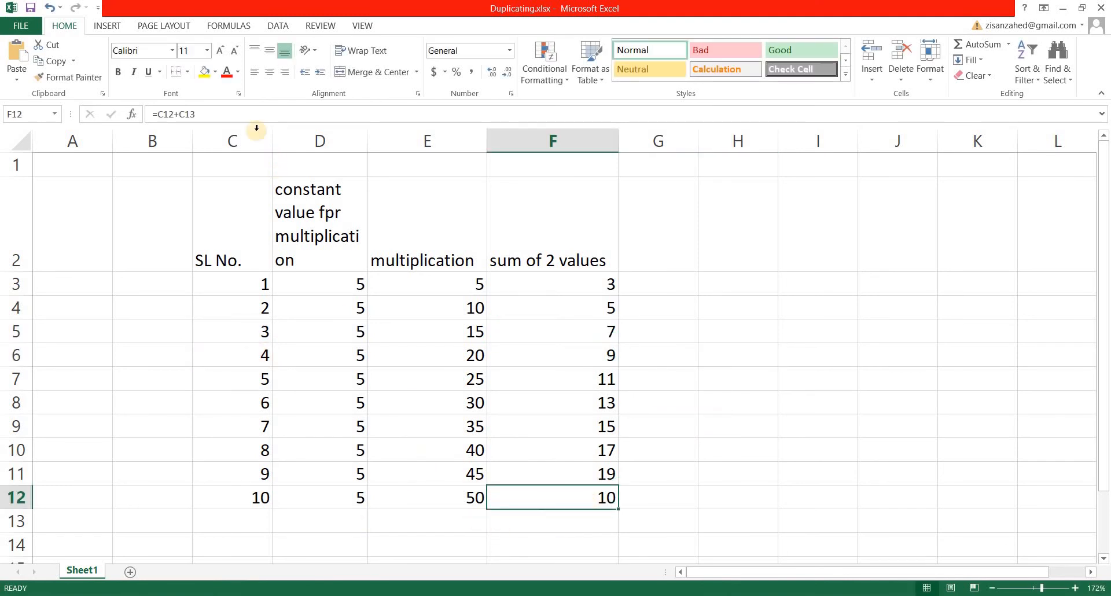
pyautogui.click(215, 112)
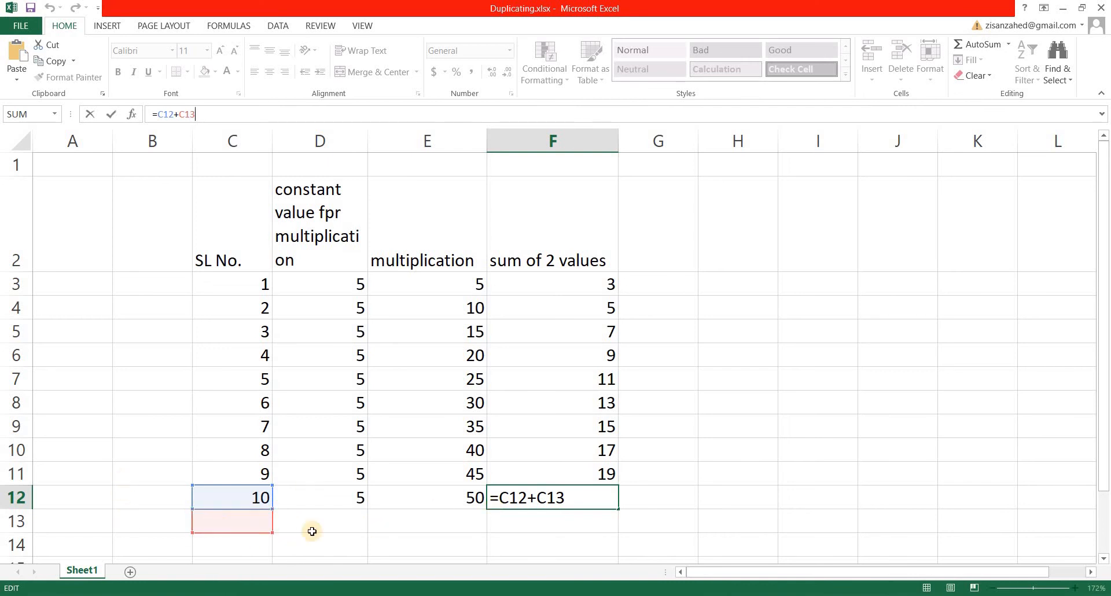
pyautogui.click(744, 430)
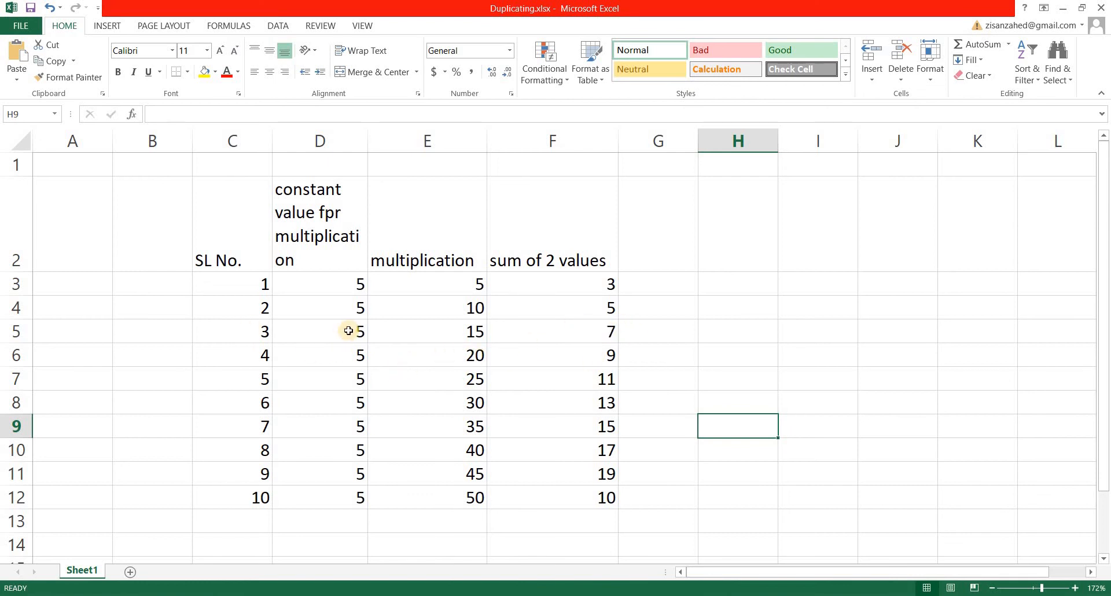
pyautogui.click(247, 287)
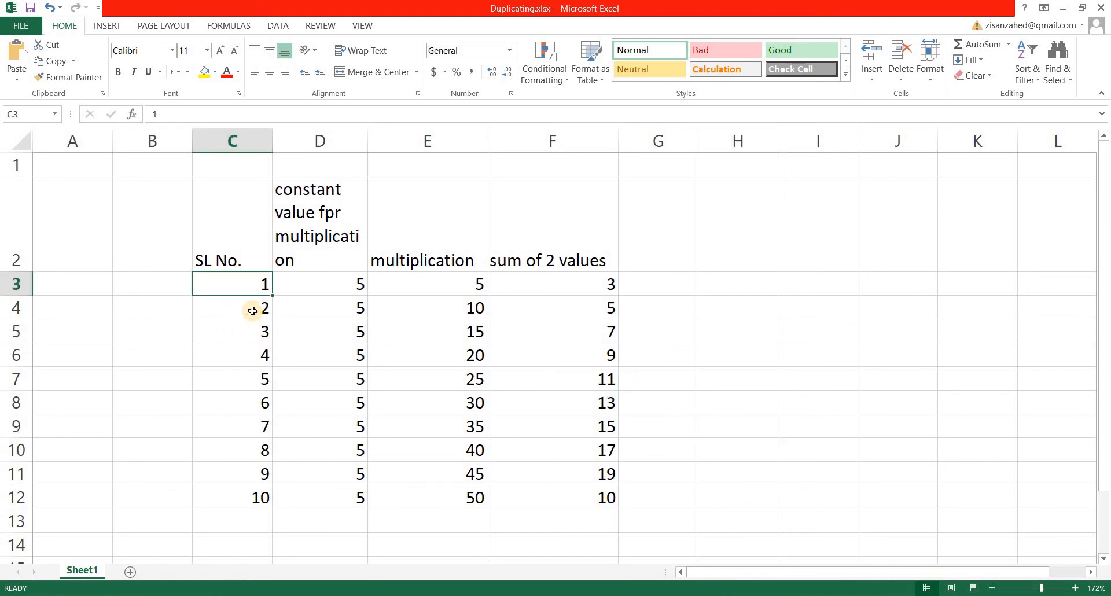
pyautogui.click(241, 313)
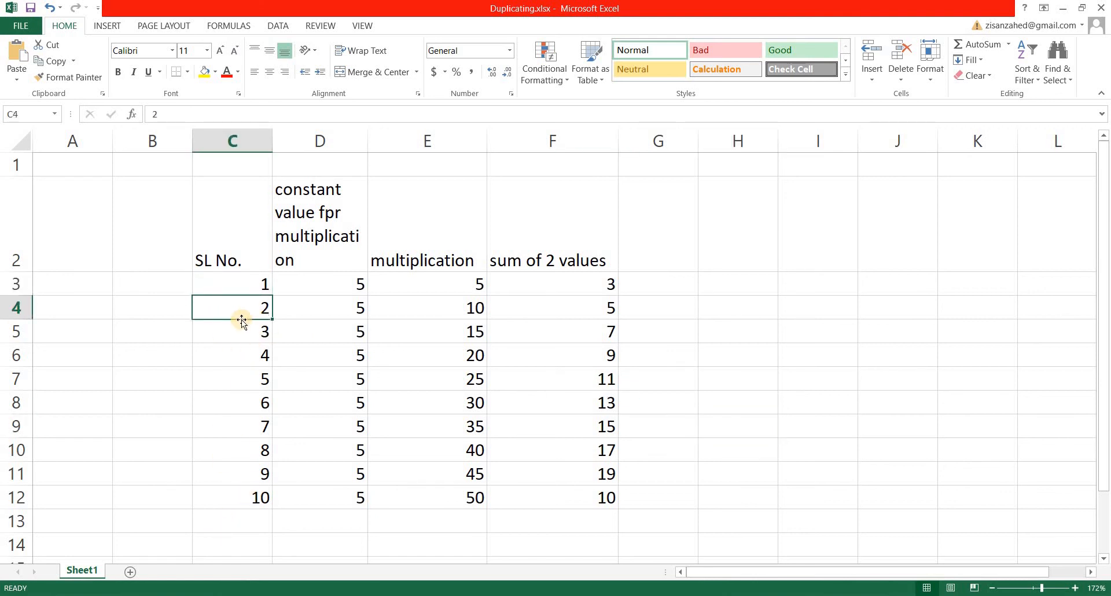
pyautogui.click(210, 286)
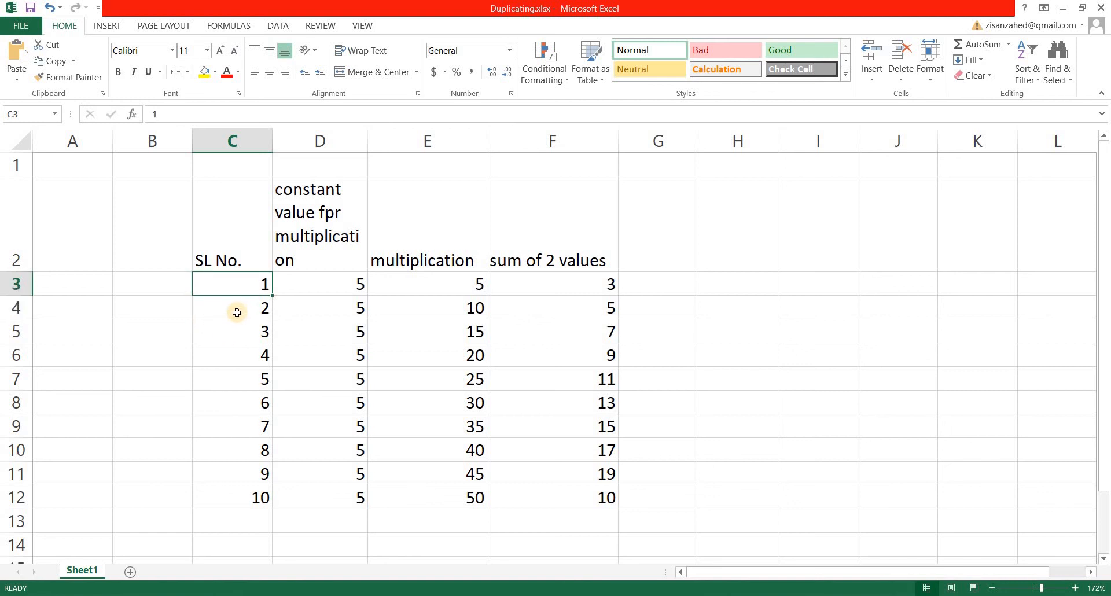
pyautogui.click(238, 313)
pyautogui.click(248, 334)
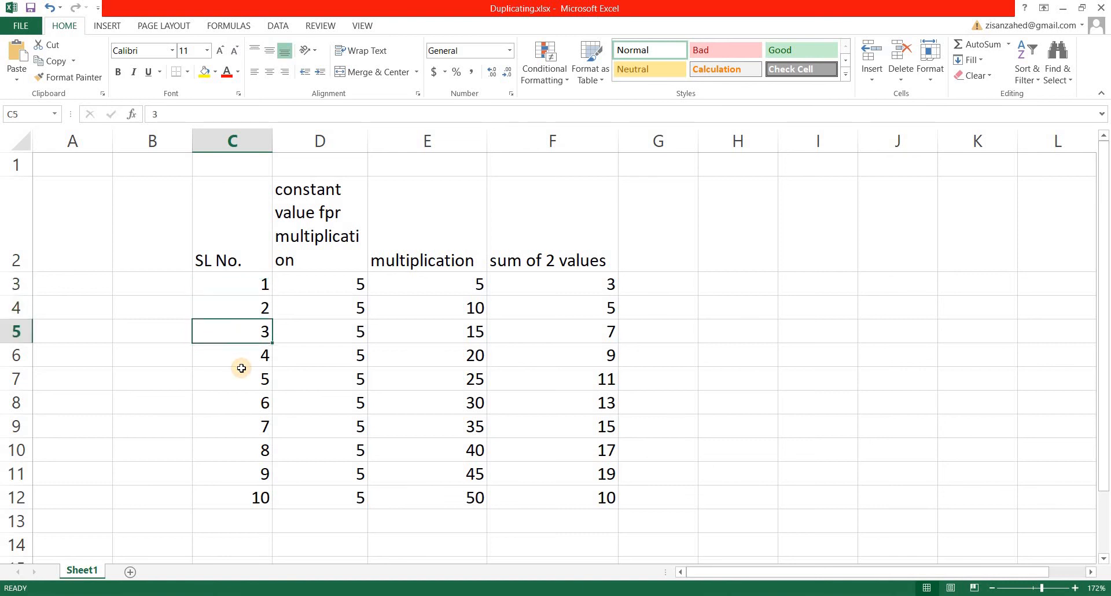
pyautogui.click(246, 313)
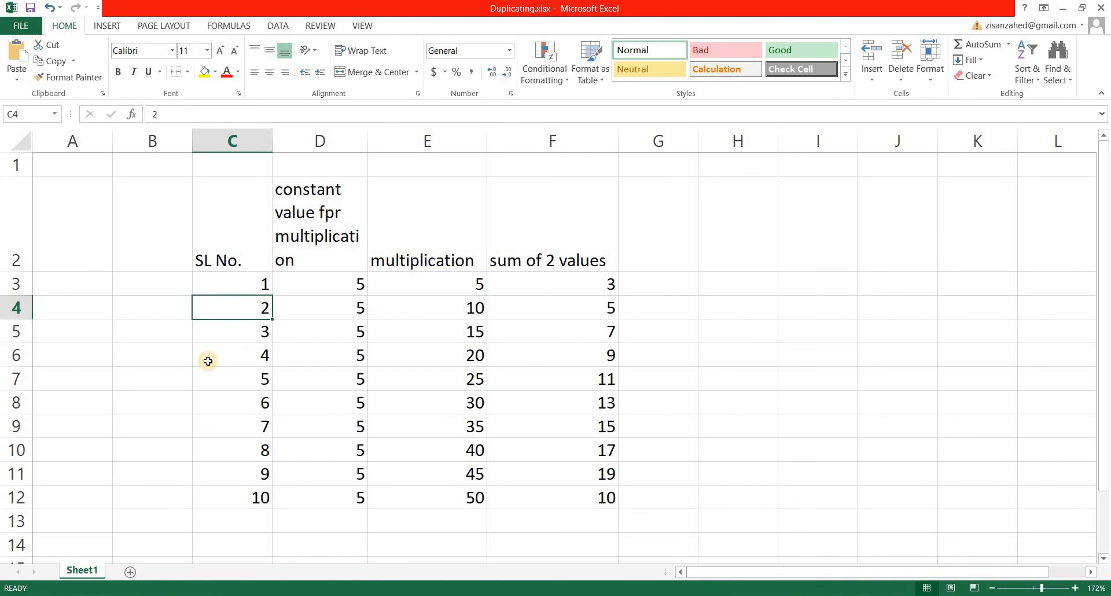
pyautogui.press('Up')
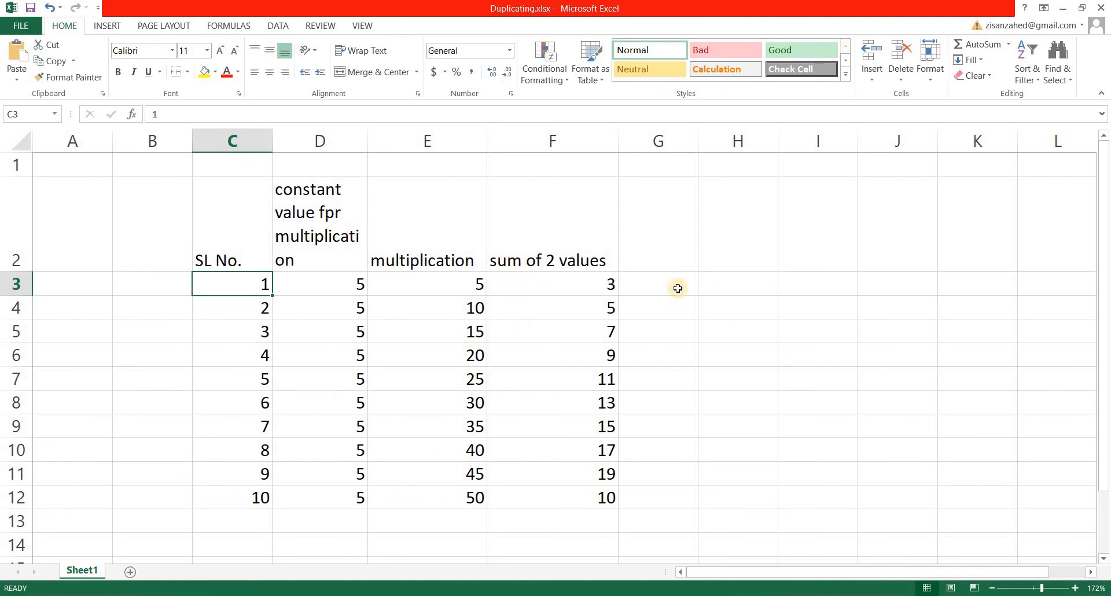
# - Enter the heading "sum of v with 1st Sl no." in cell G2
pyautogui.click(662, 230)
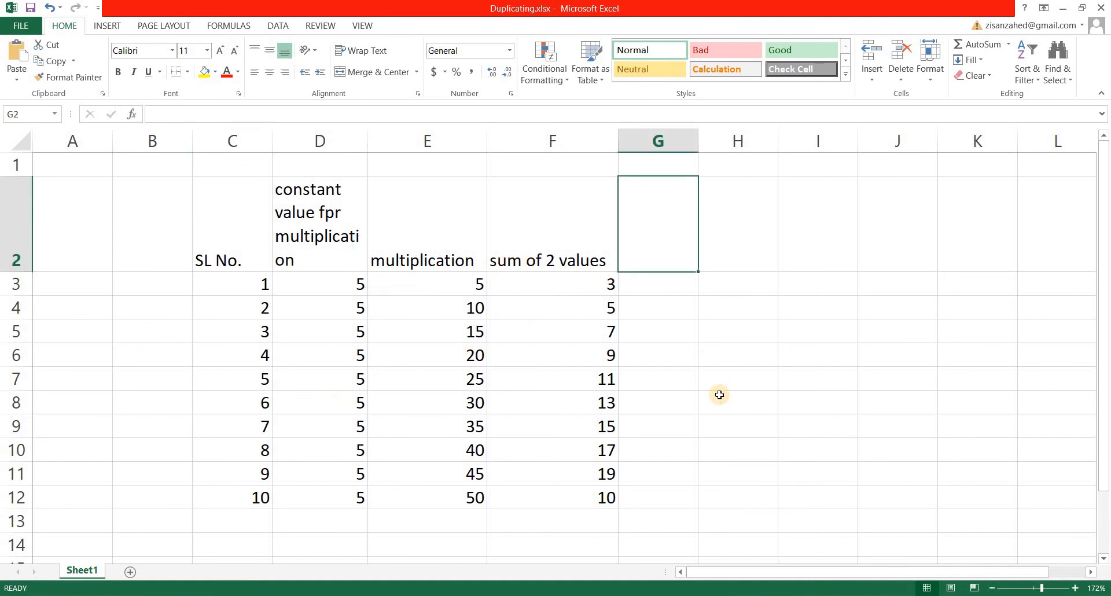
pyautogui.write('sum of')
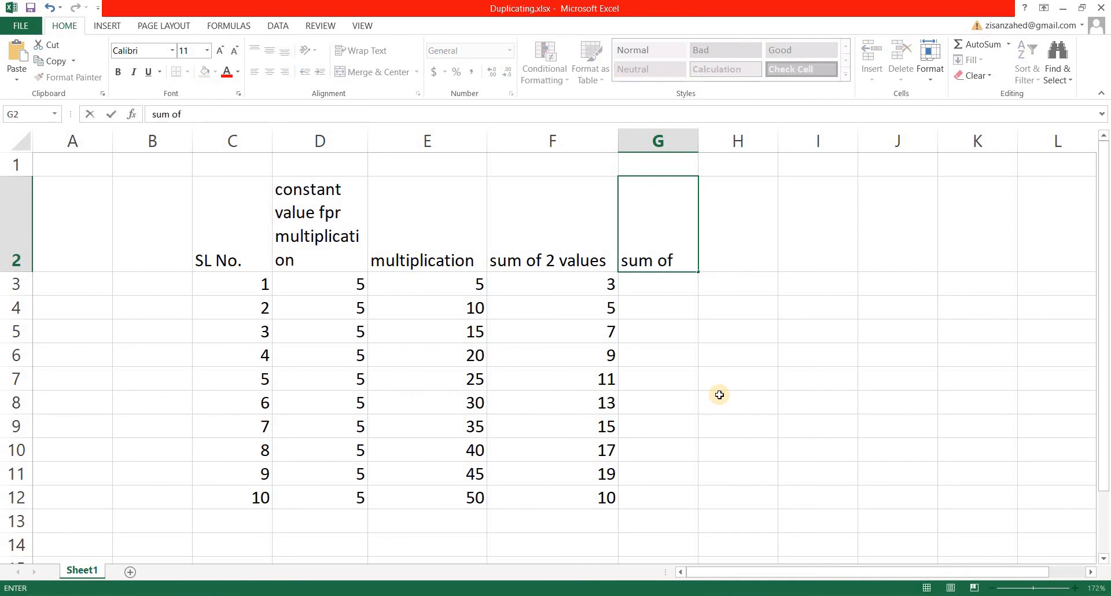
pyautogui.write(' v with')
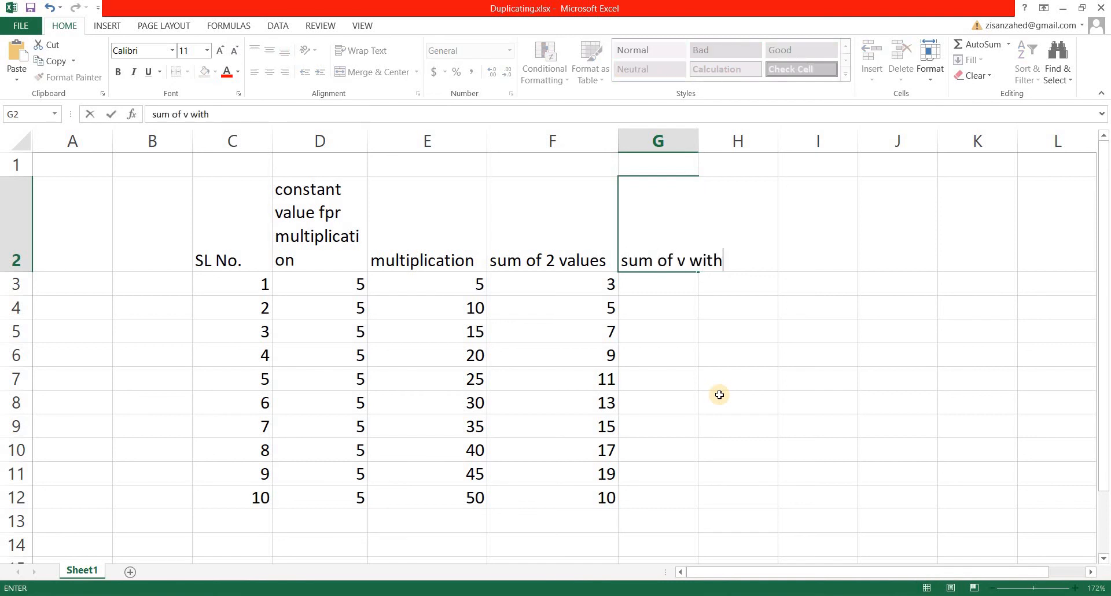
pyautogui.write(' 1st Sl no.')
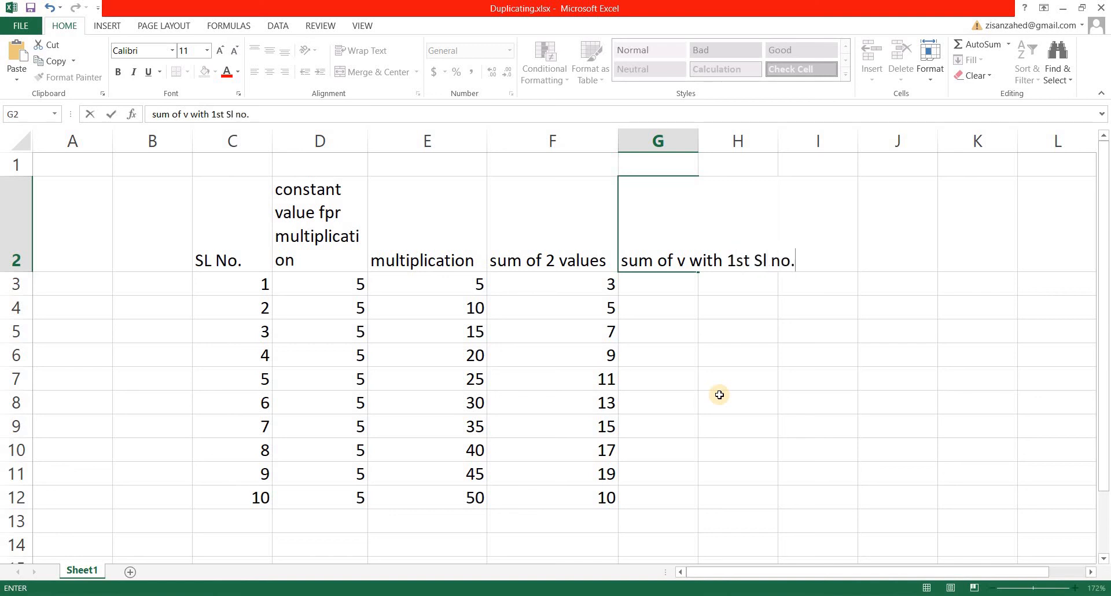
pyautogui.click(682, 332)
# - Wrap the text of the heading in cell G2
pyautogui.click(665, 235)
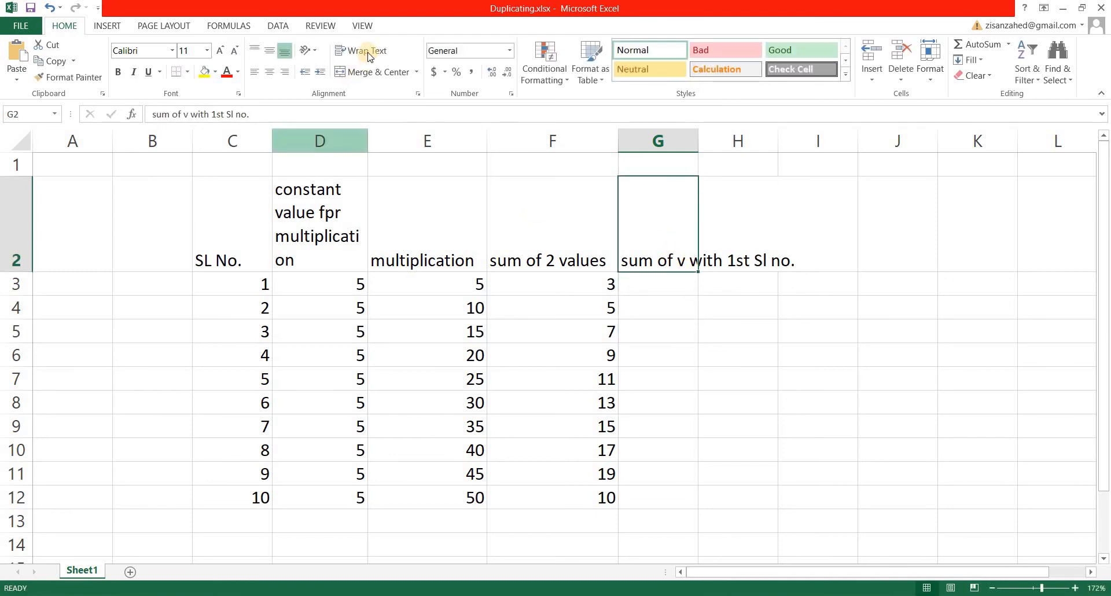
pyautogui.click(368, 53)
pyautogui.click(660, 307)
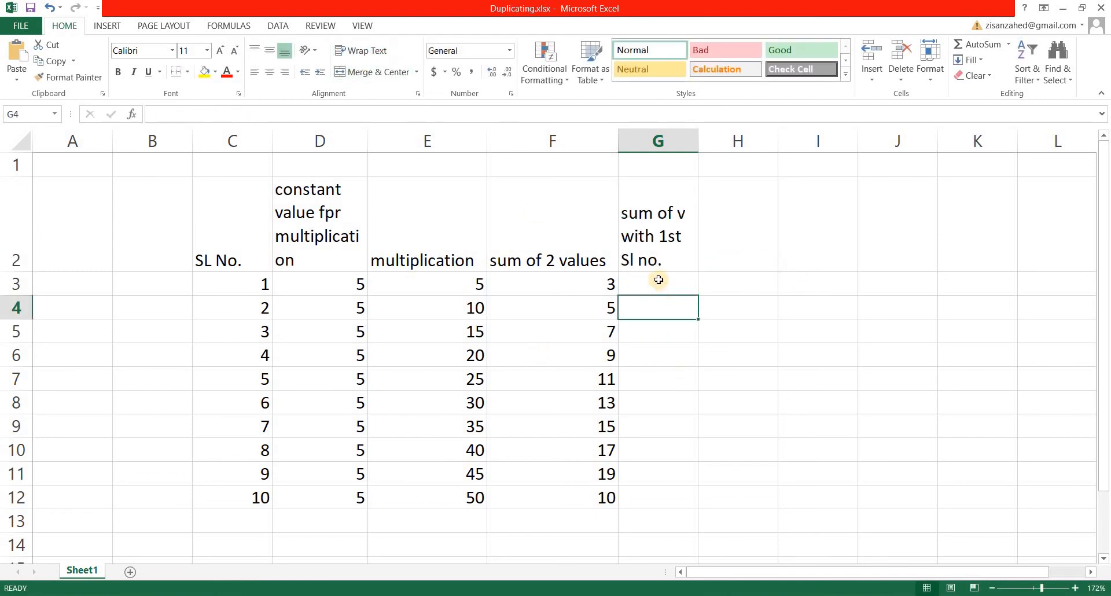
# - Enter the formula =$C$3+C4 in G3, with an absolute reference to the first serial number
pyautogui.press('Up')
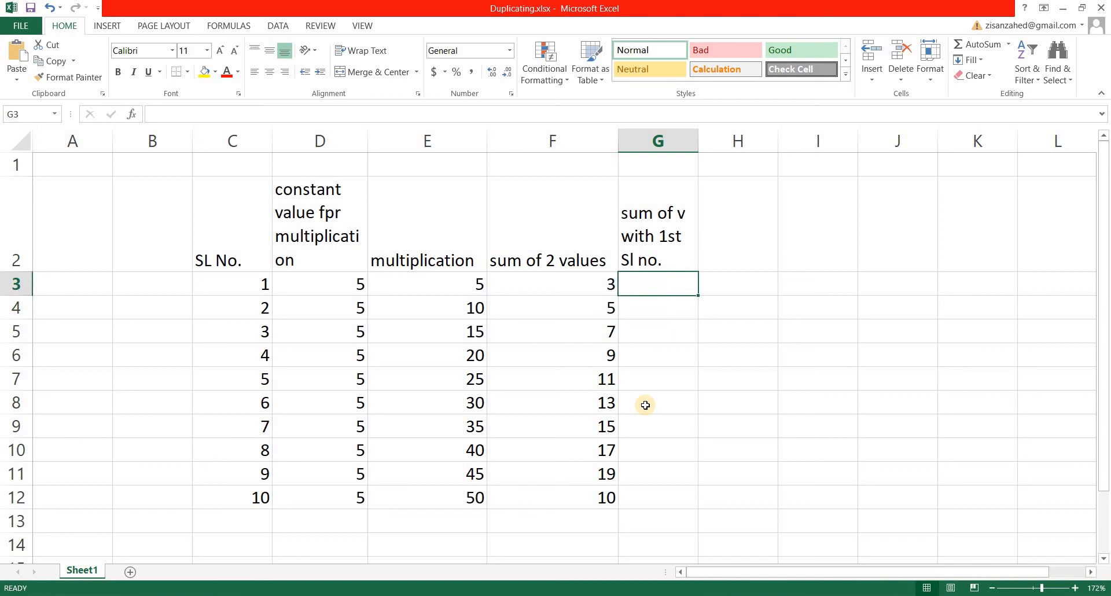
pyautogui.write('=')
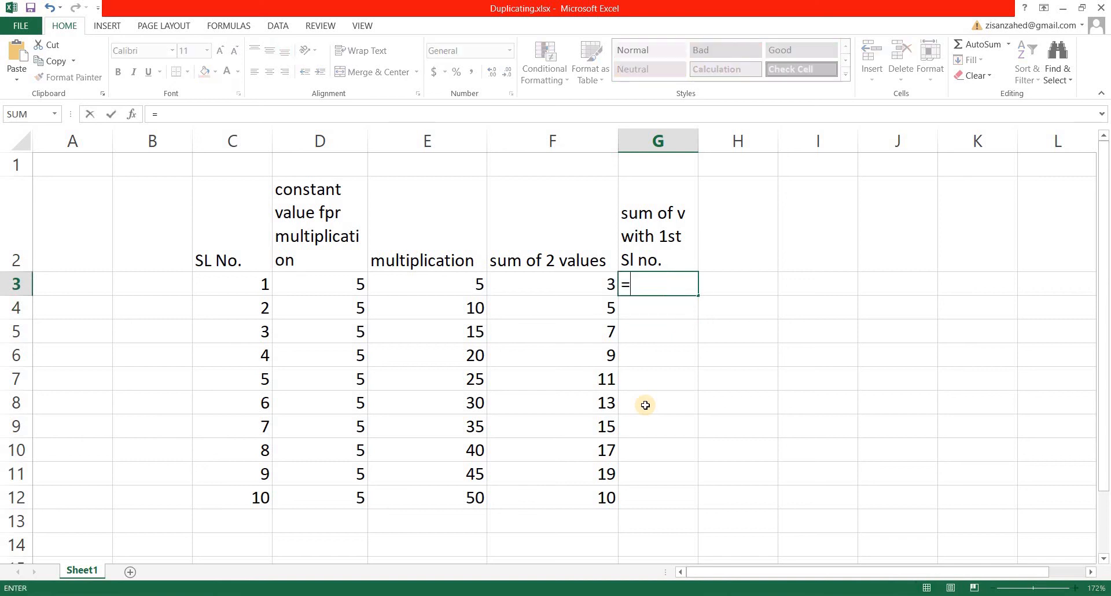
pyautogui.click(245, 284)
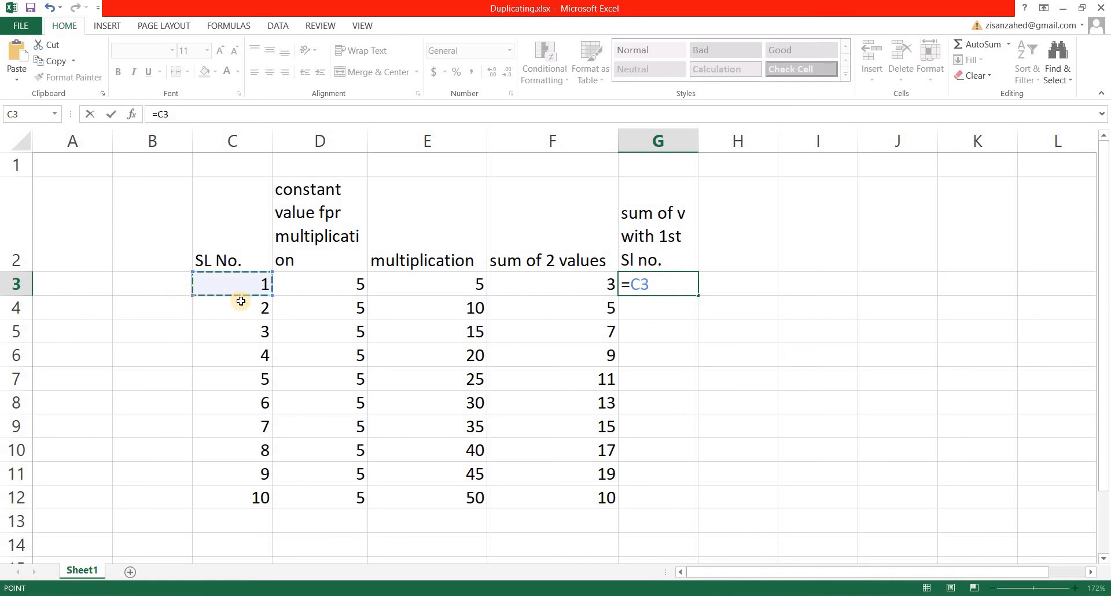
pyautogui.click(632, 289)
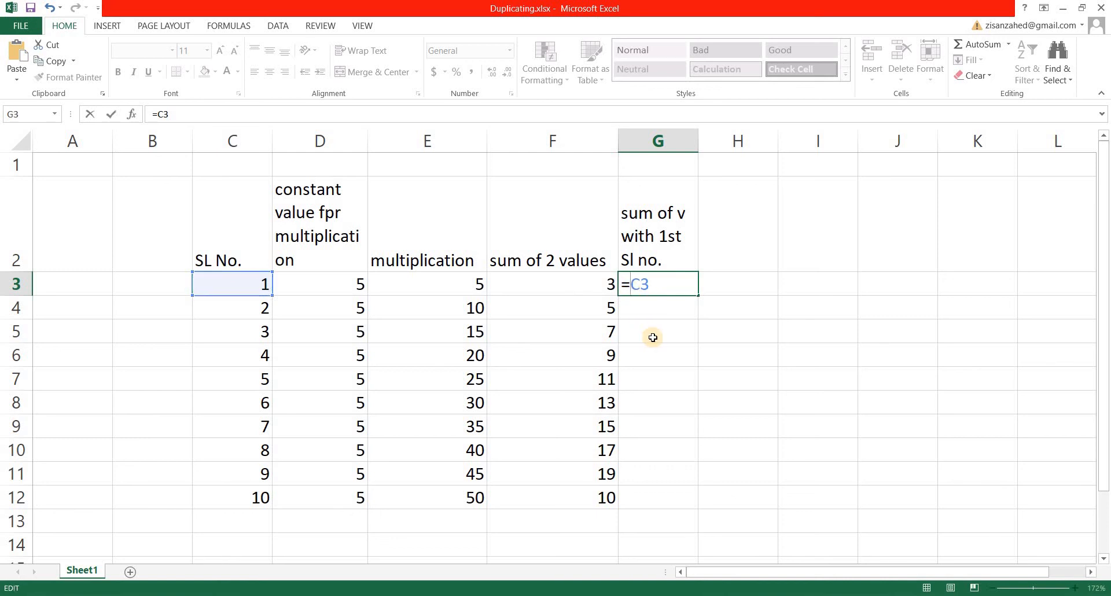
pyautogui.write('$')
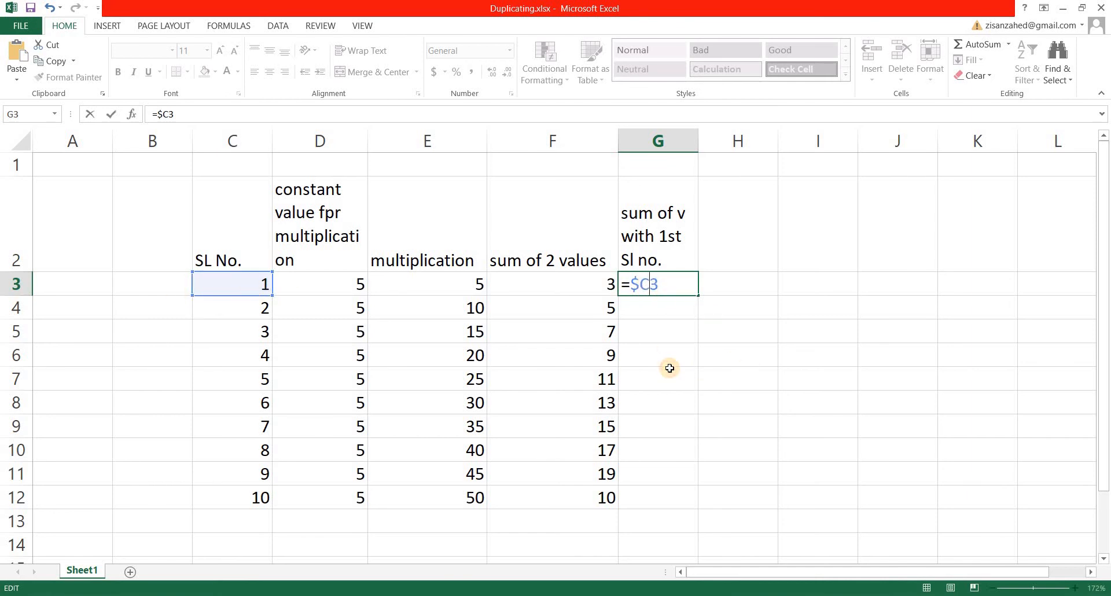
pyautogui.write('$3')
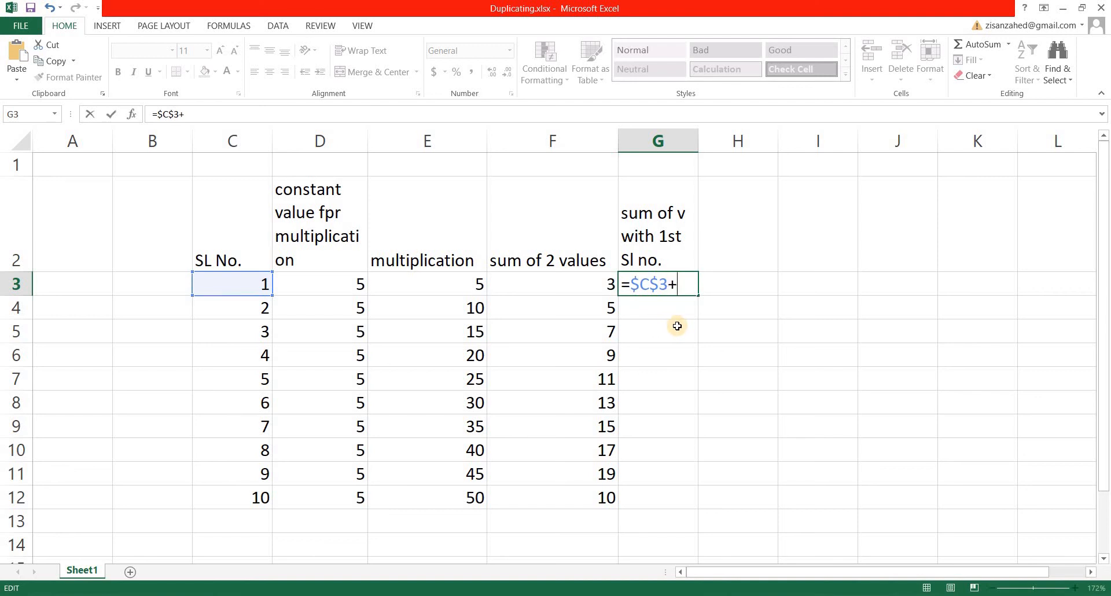
pyautogui.write('+')
pyautogui.click(249, 310)
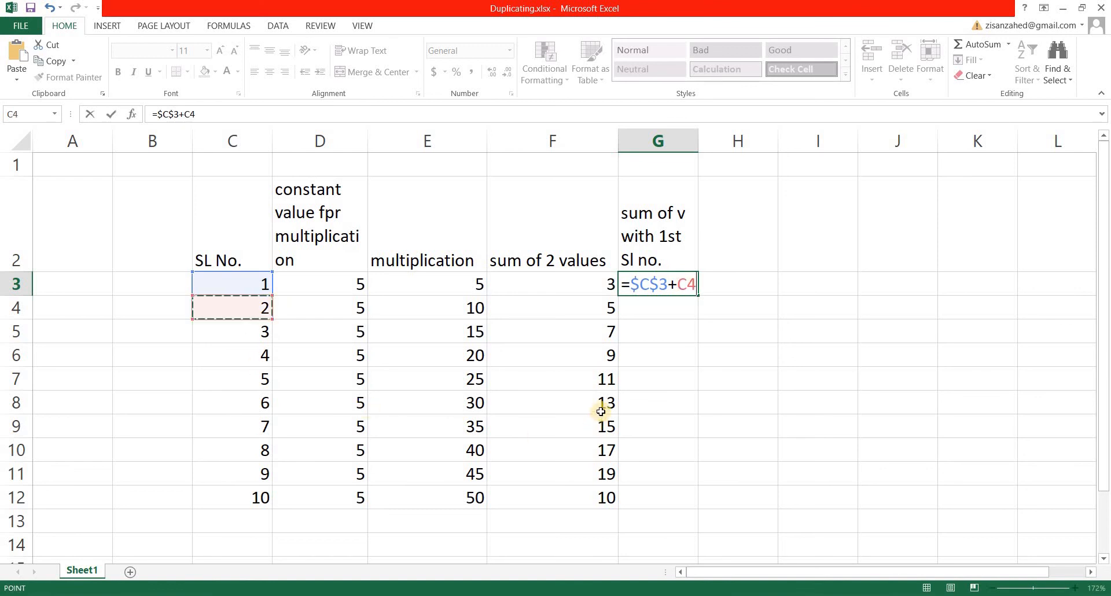
pyautogui.press('Return')
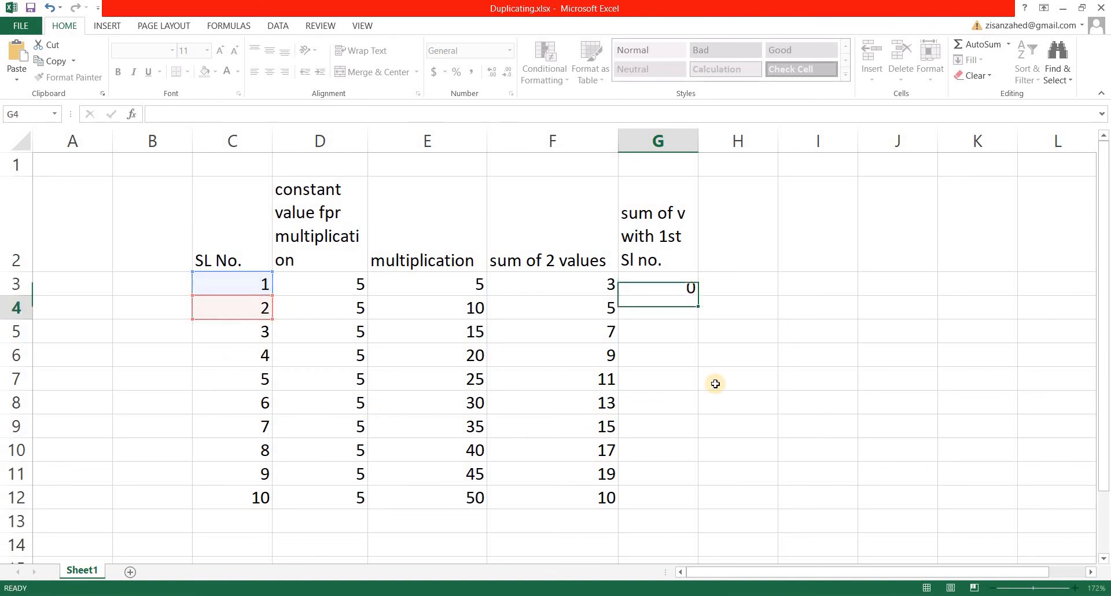
# - Fill the absolute-reference sum formula in G3 down through G12
pyautogui.click(696, 292)
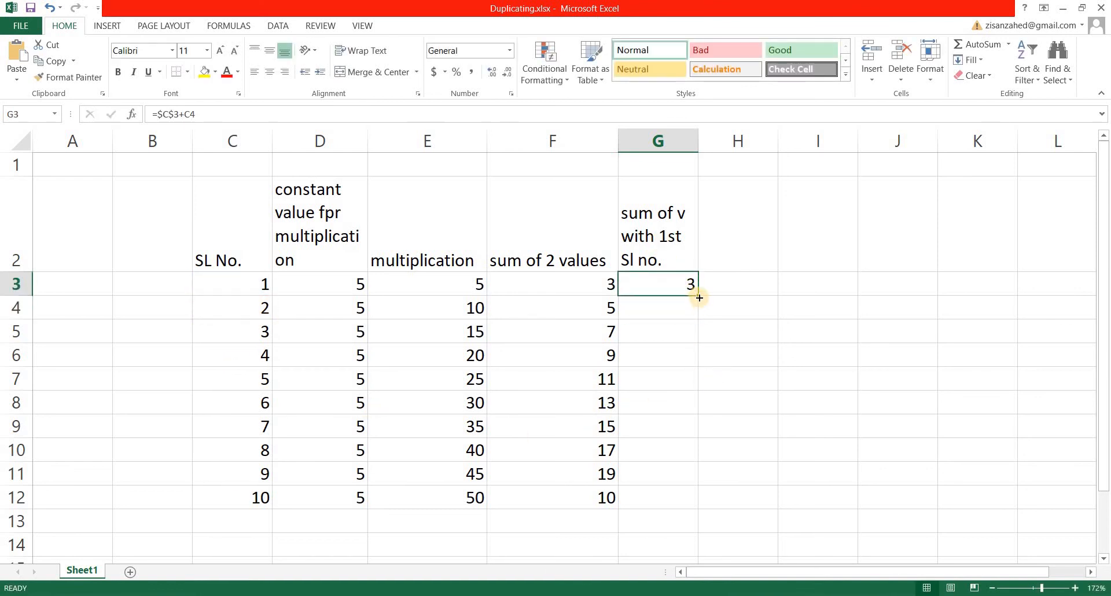
pyautogui.moveTo(699, 296); pyautogui.dragTo(742, 493)
pyautogui.click(762, 363)
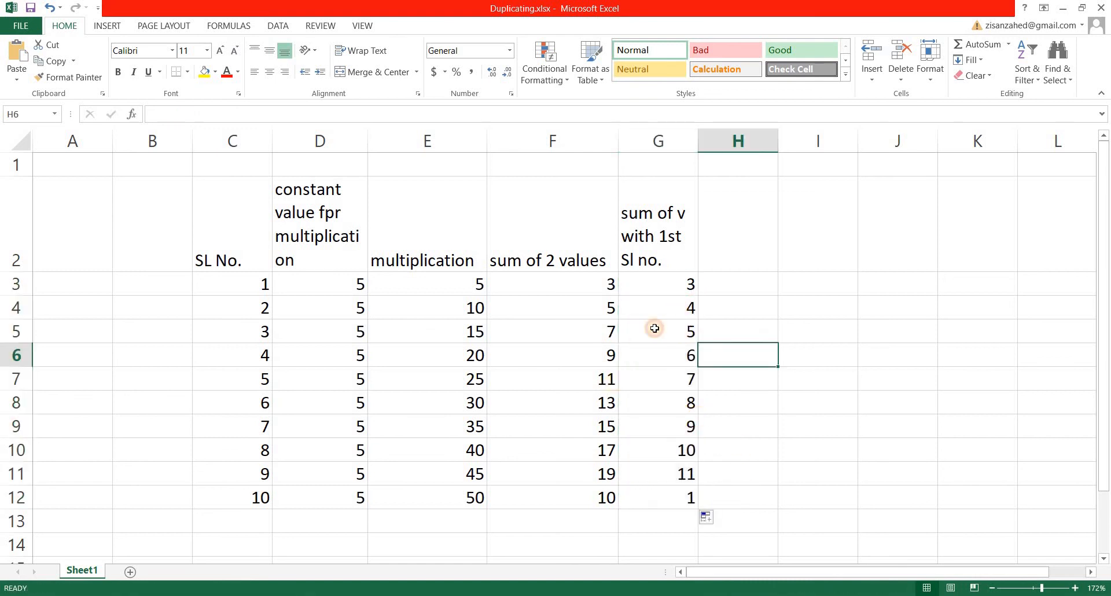
# - Examine the cell references of the filled formulas in G4, G5 and G7
pyautogui.click(655, 310)
pyautogui.click(223, 110)
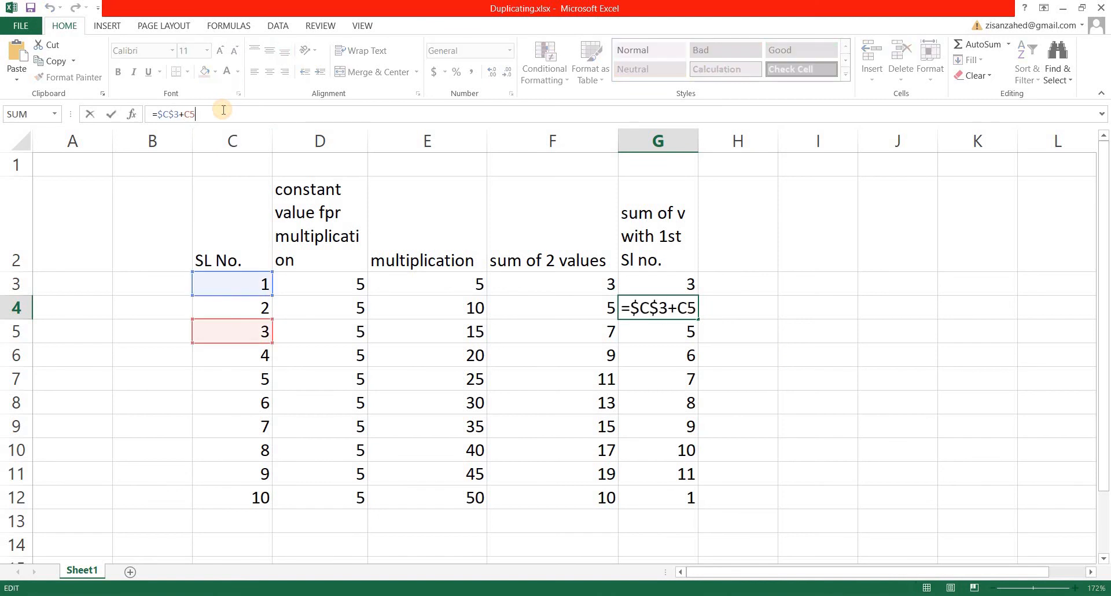
pyautogui.click(834, 357)
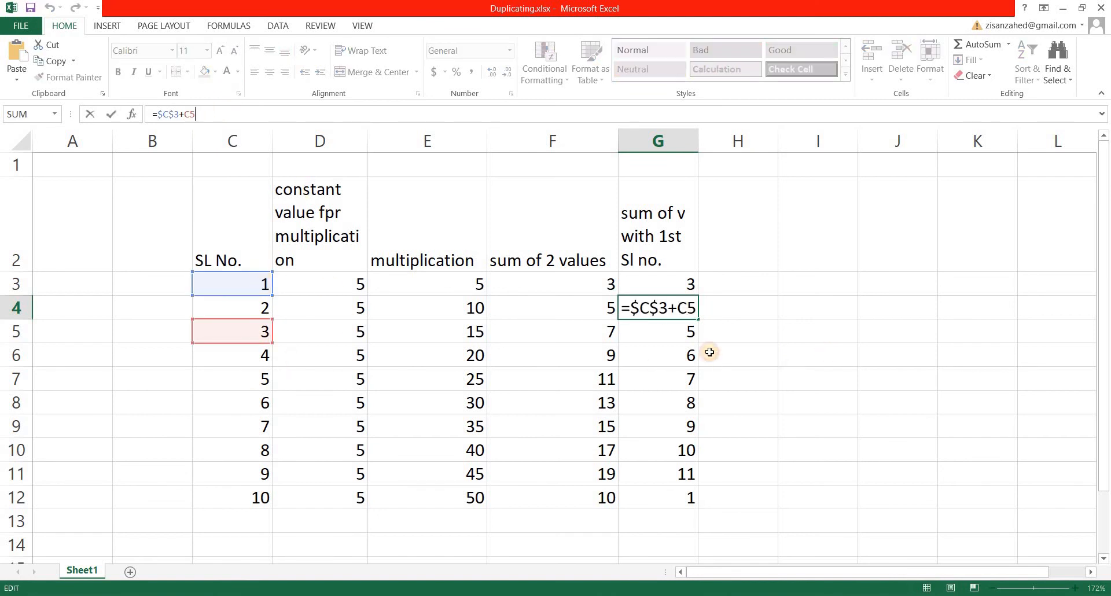
pyautogui.click(683, 328)
pyautogui.click(242, 113)
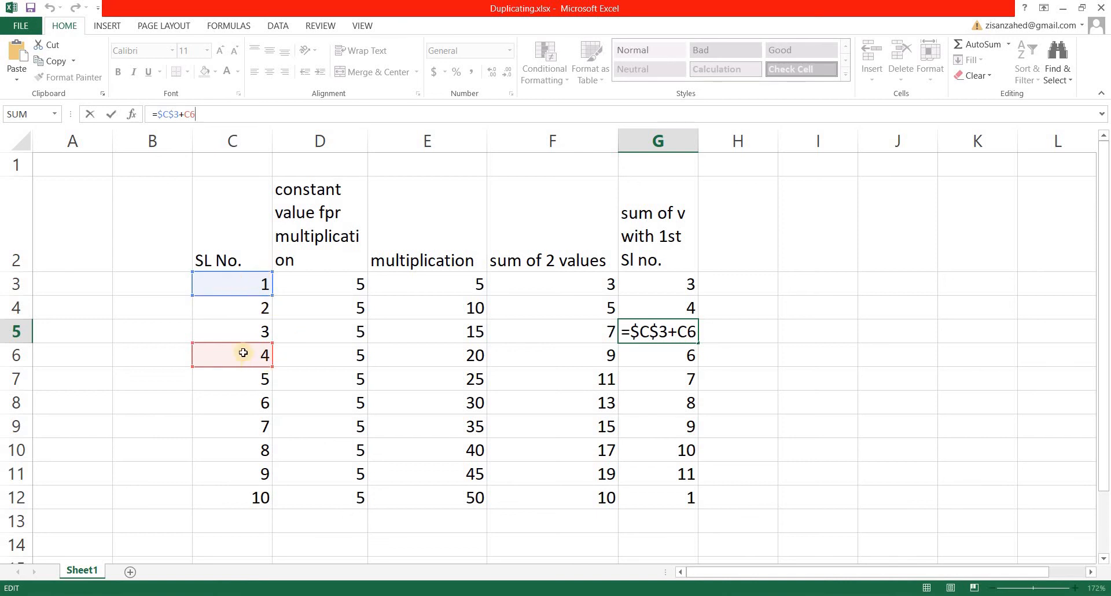
pyautogui.click(839, 333)
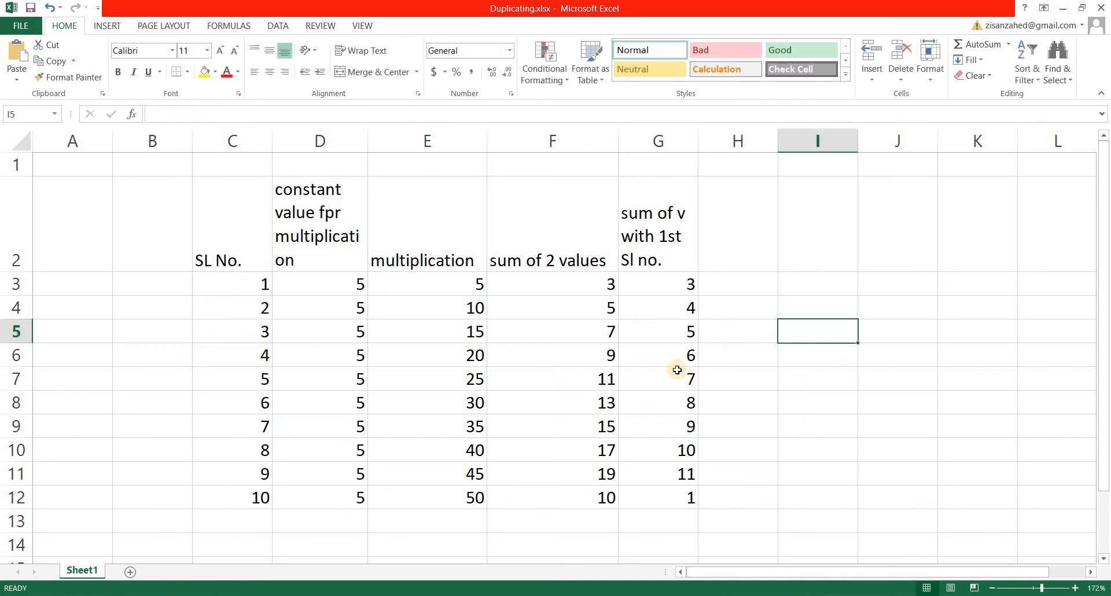
pyautogui.click(660, 381)
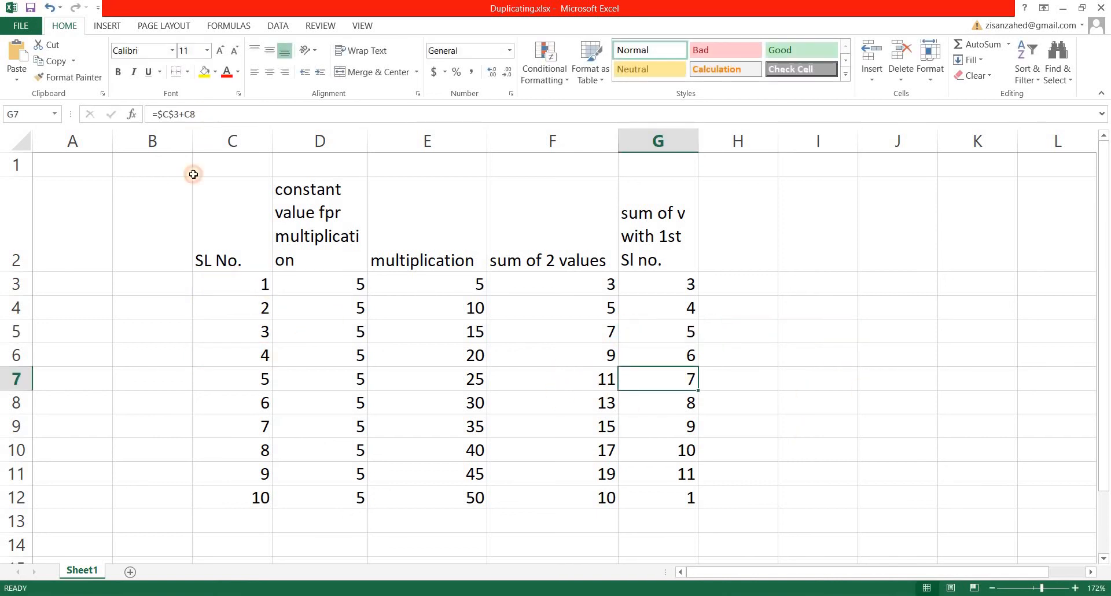
pyautogui.click(155, 115)
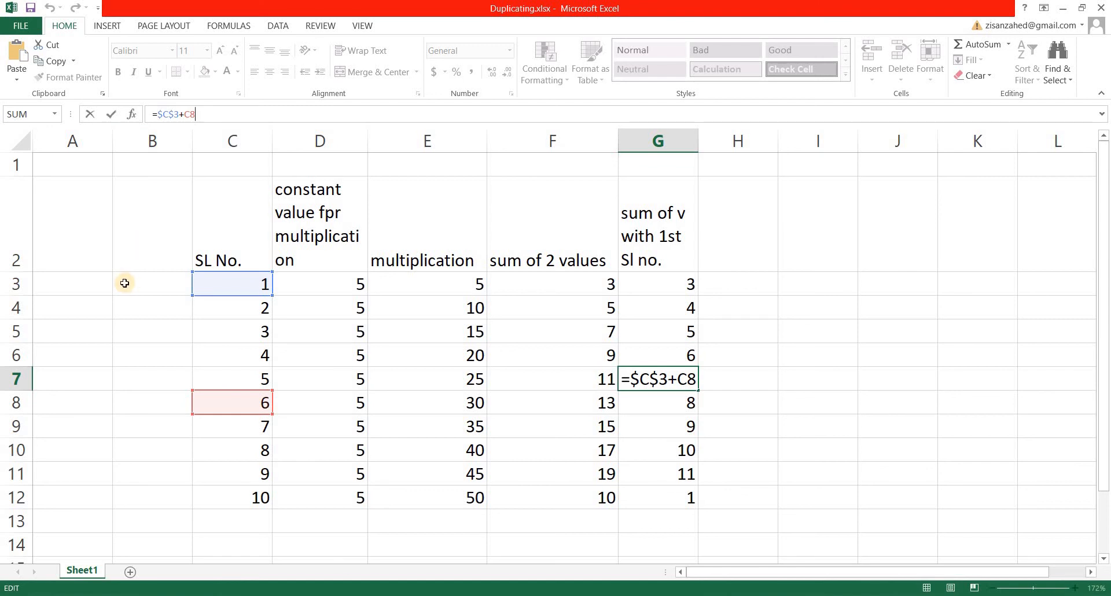
pyautogui.click(724, 344)
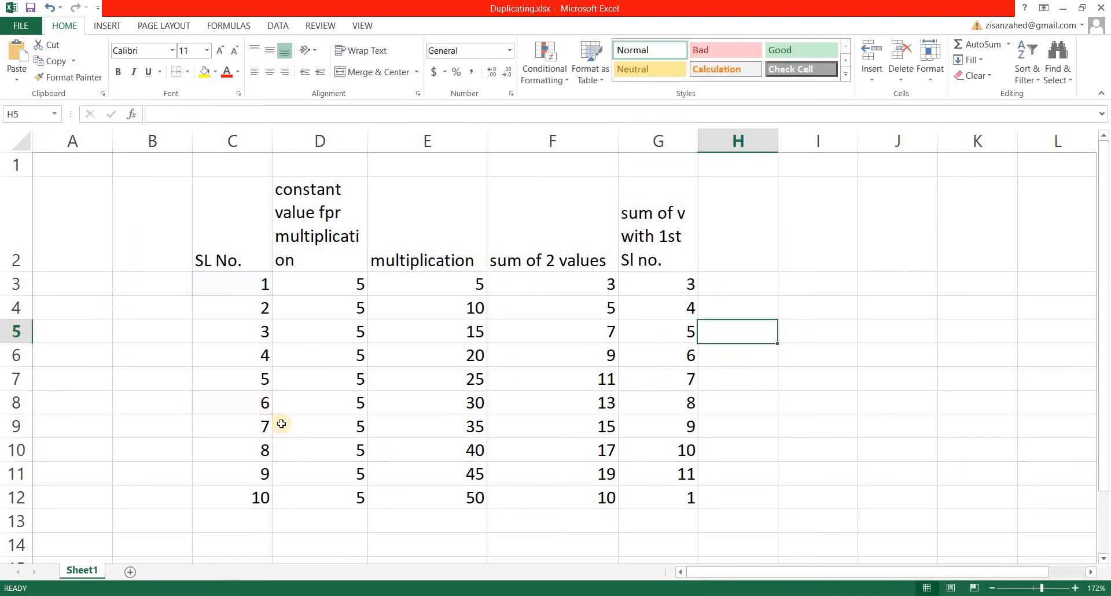